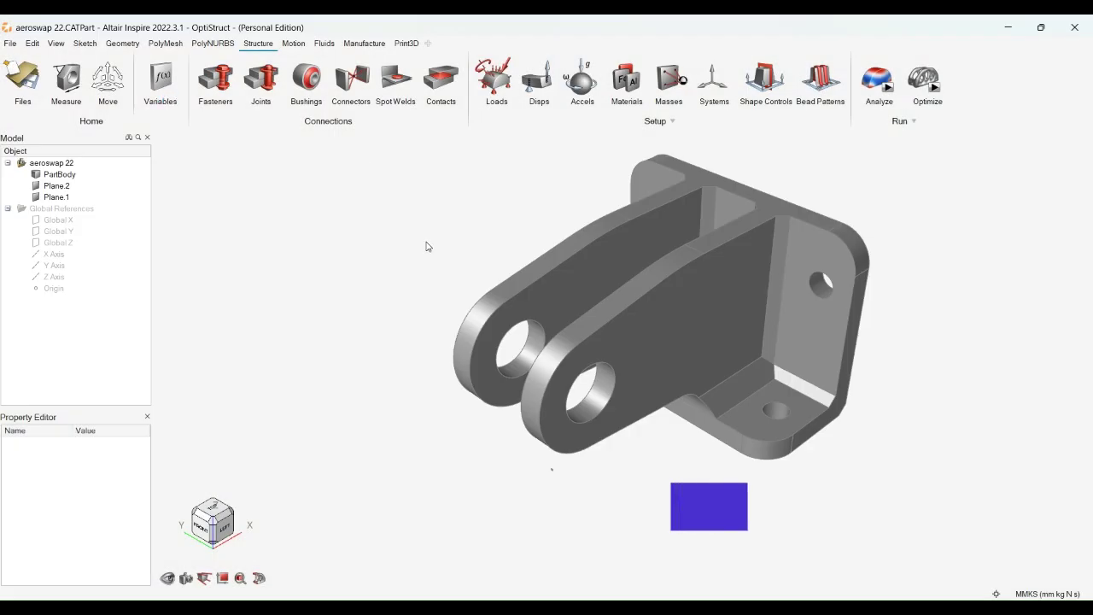
# Inspect the bracket body's assigned material and calculate its mass and volume.
pyautogui.moveTo(427, 244)
pyautogui.mouseDown(button='right')
pyautogui.moveTo(472, 335)
pyautogui.moveTo(410, 237)
pyautogui.moveTo(422, 225)
pyautogui.mouseUp(button='right')
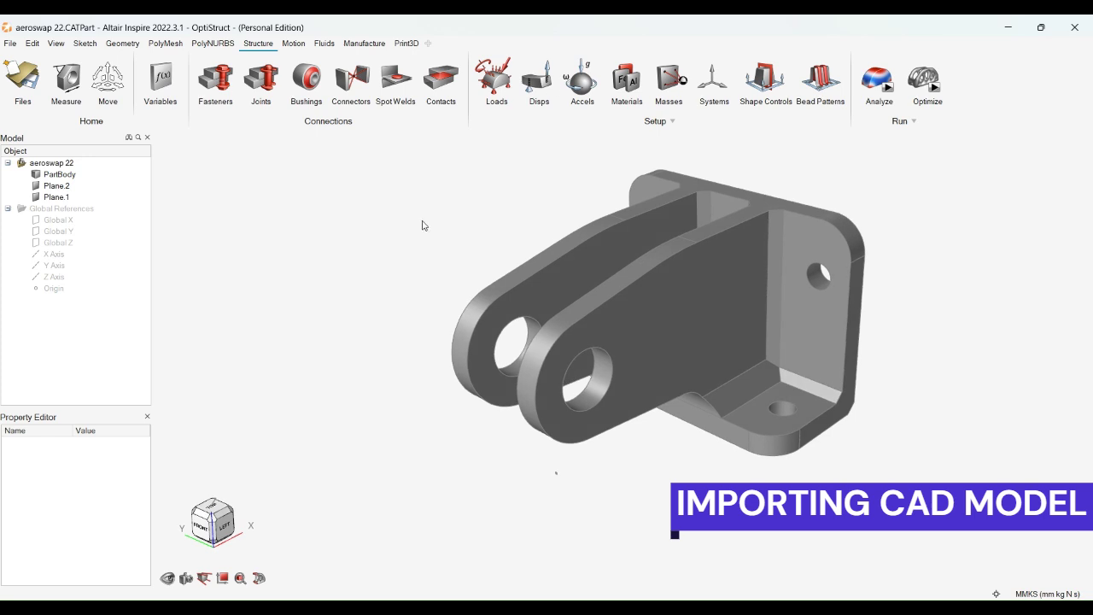
pyautogui.click(667, 414)
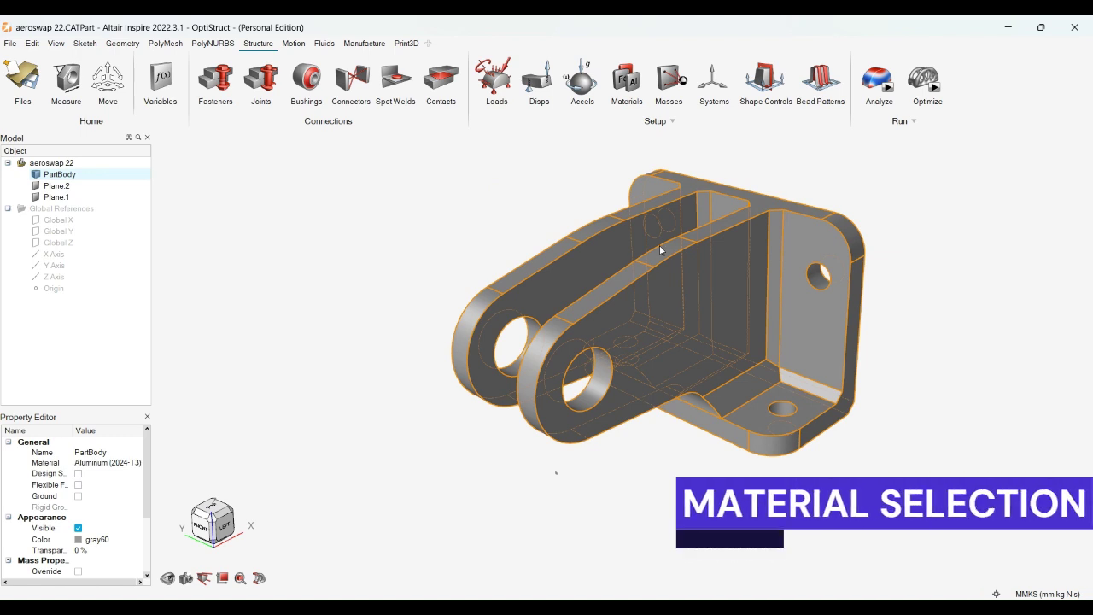
pyautogui.click(488, 263)
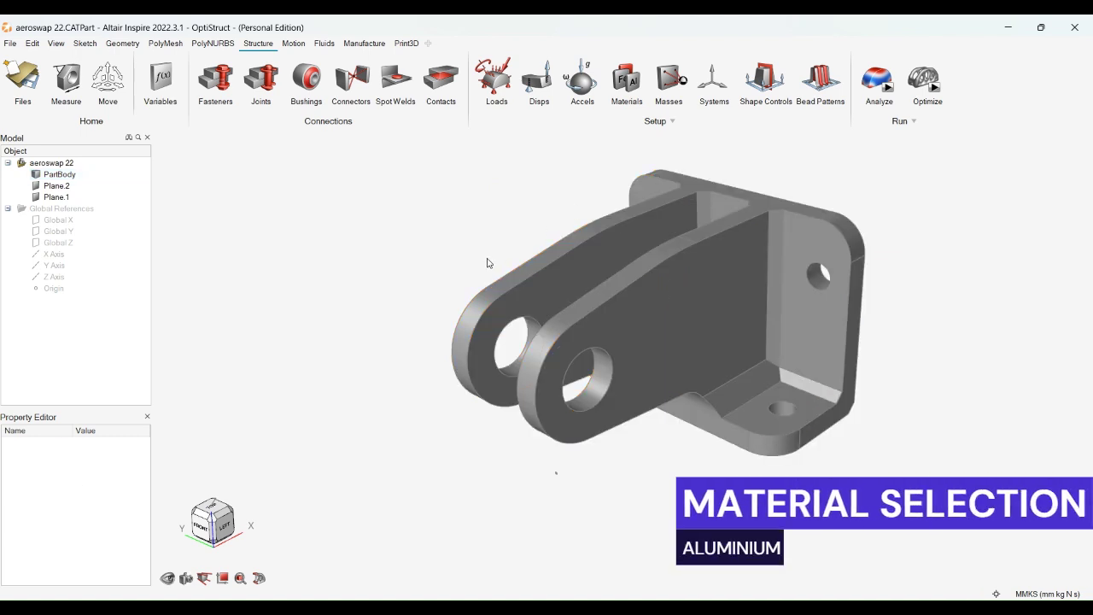
pyautogui.click(717, 374)
pyautogui.scroll(-1, 105, 504)
pyautogui.scroll(-1, 104, 507)
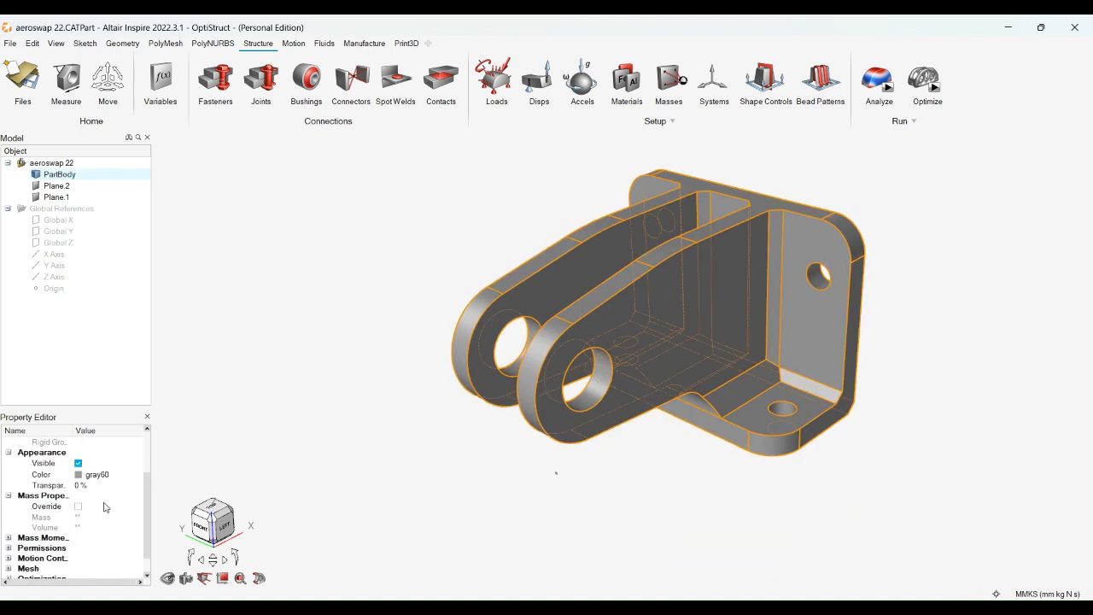
pyautogui.click(72, 516)
pyautogui.click(393, 298)
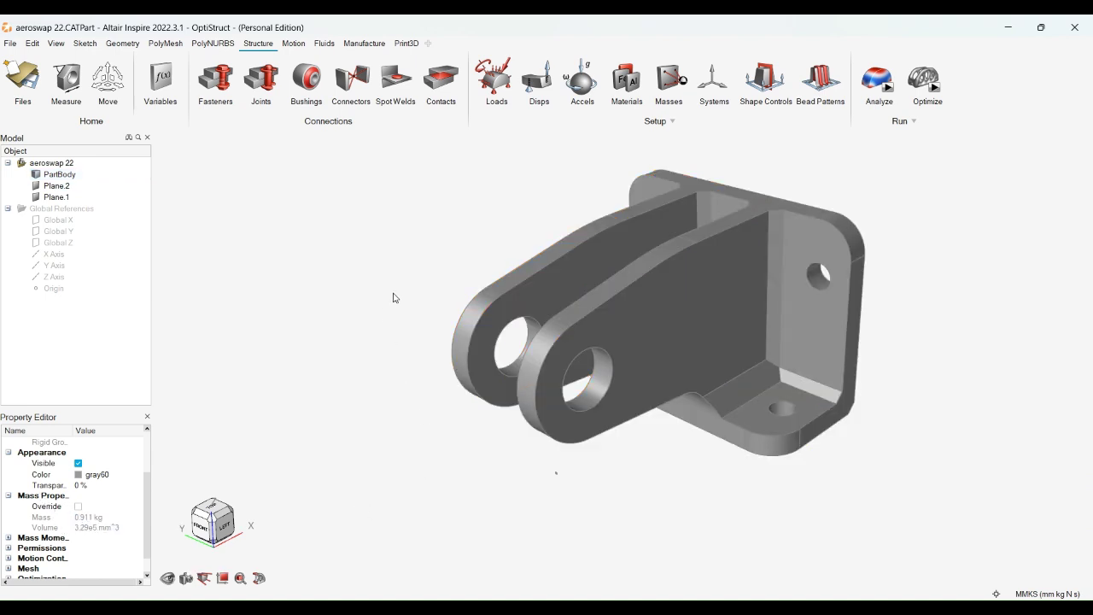
# Partition all six bracket holes with a 3.0 mm thickness.
pyautogui.moveTo(481, 253); pyautogui.dragTo(484, 285, button='right')
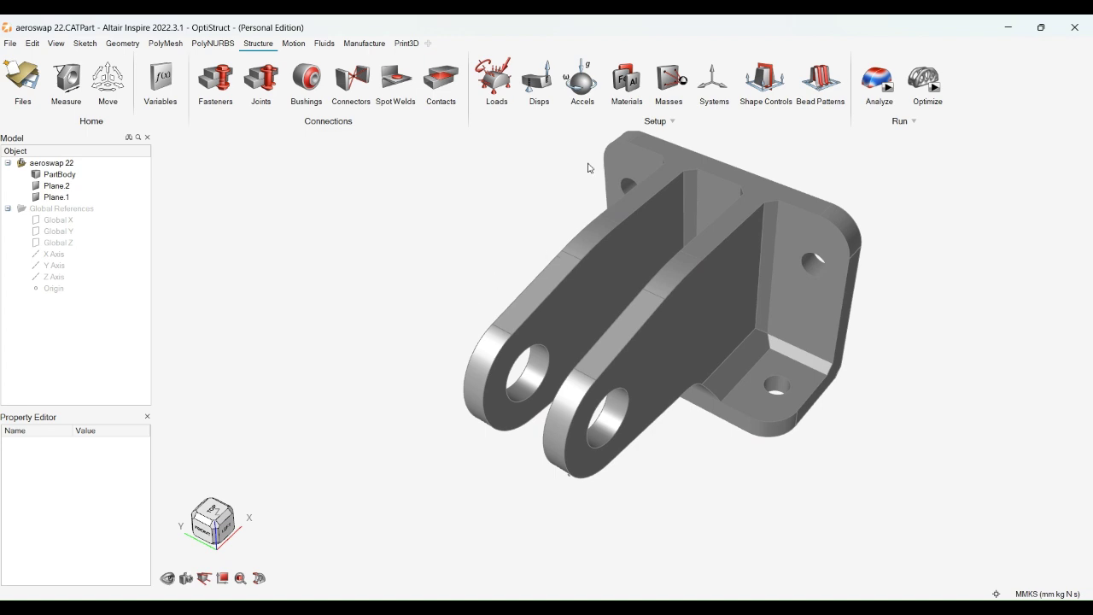
pyautogui.click(118, 44)
pyautogui.click(743, 83)
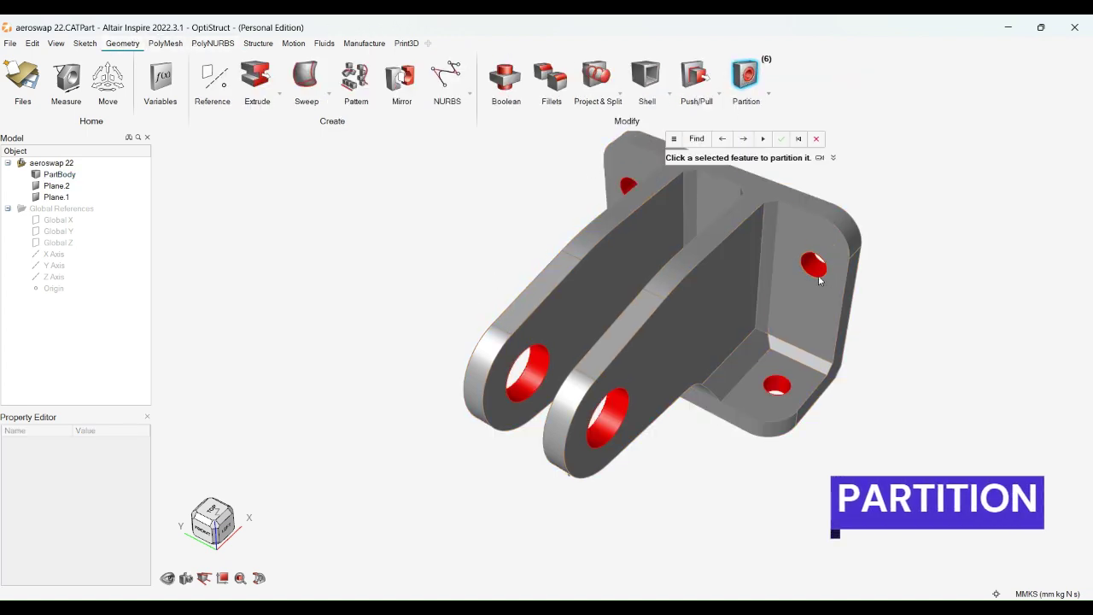
pyautogui.click(777, 140)
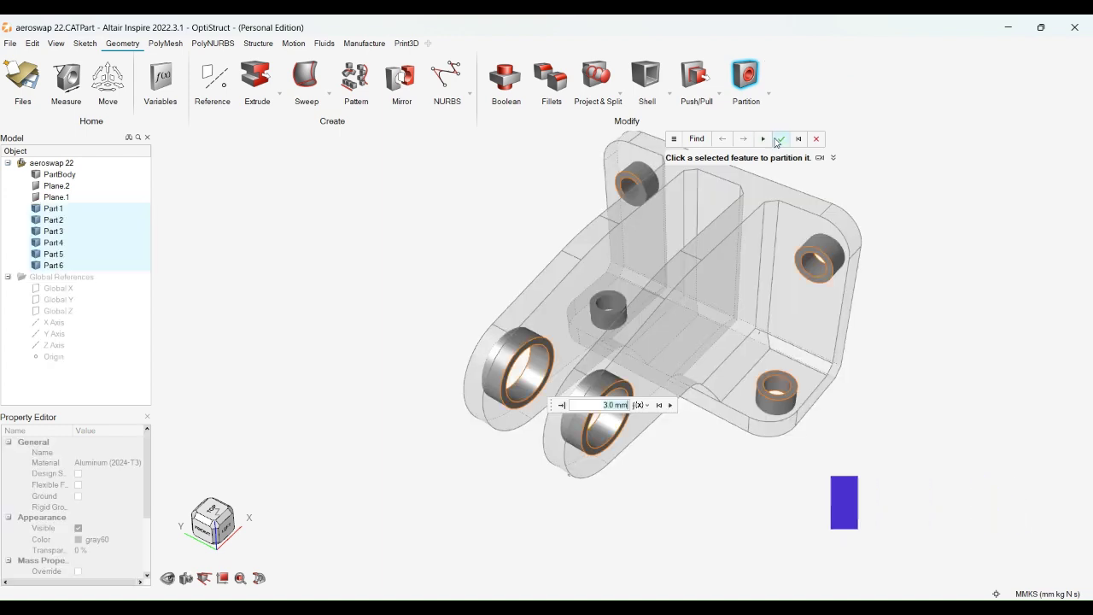
pyautogui.click(780, 139)
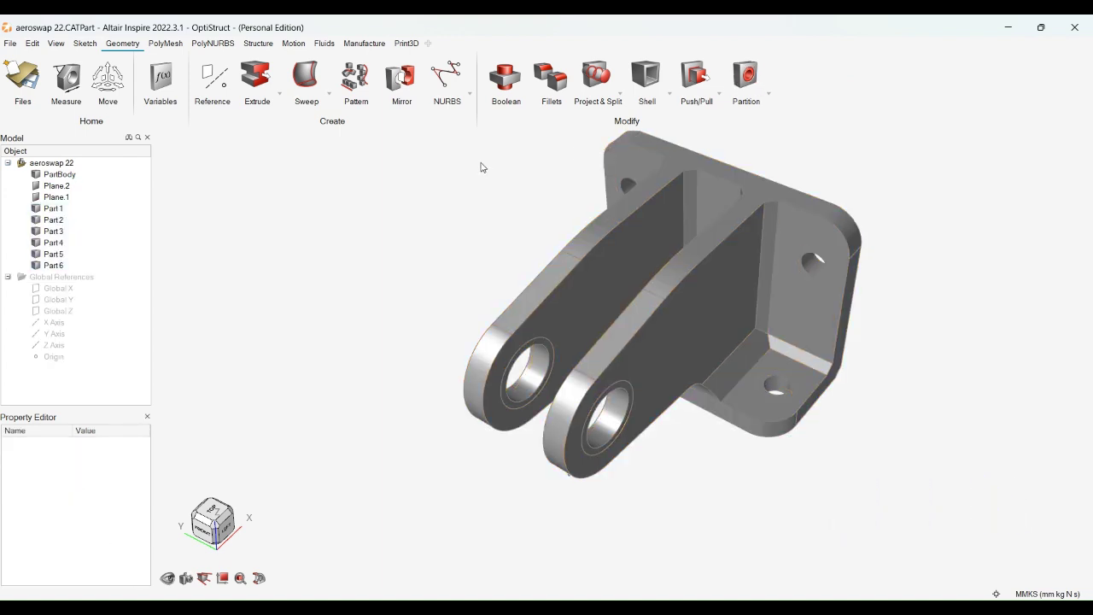
# Apply a support to each of the four mounting holes in the bracket's base and back plates.
pyautogui.click(258, 42)
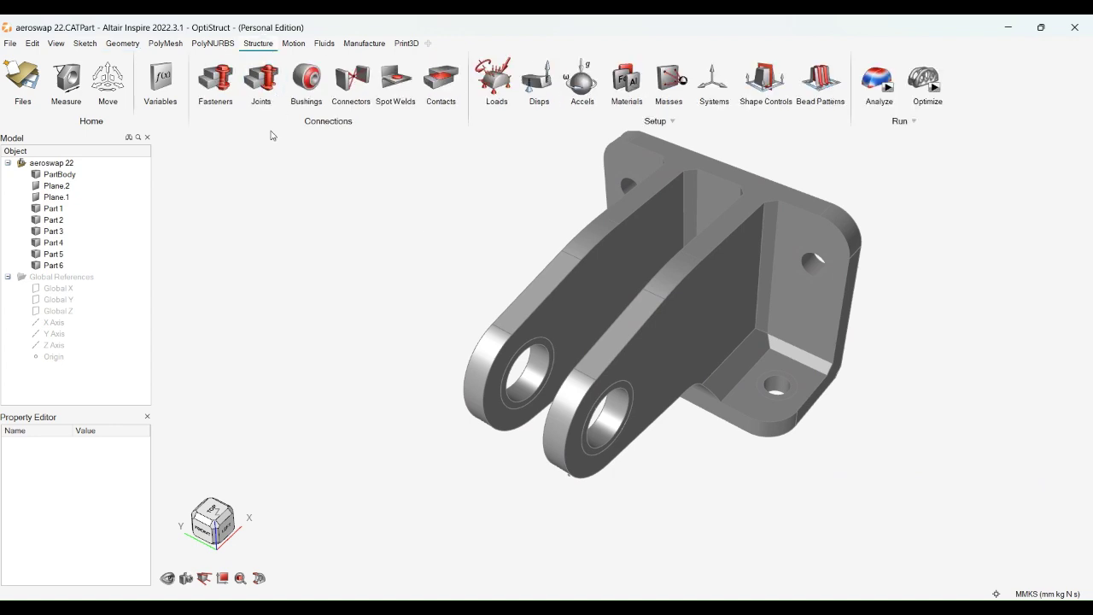
pyautogui.click(496, 92)
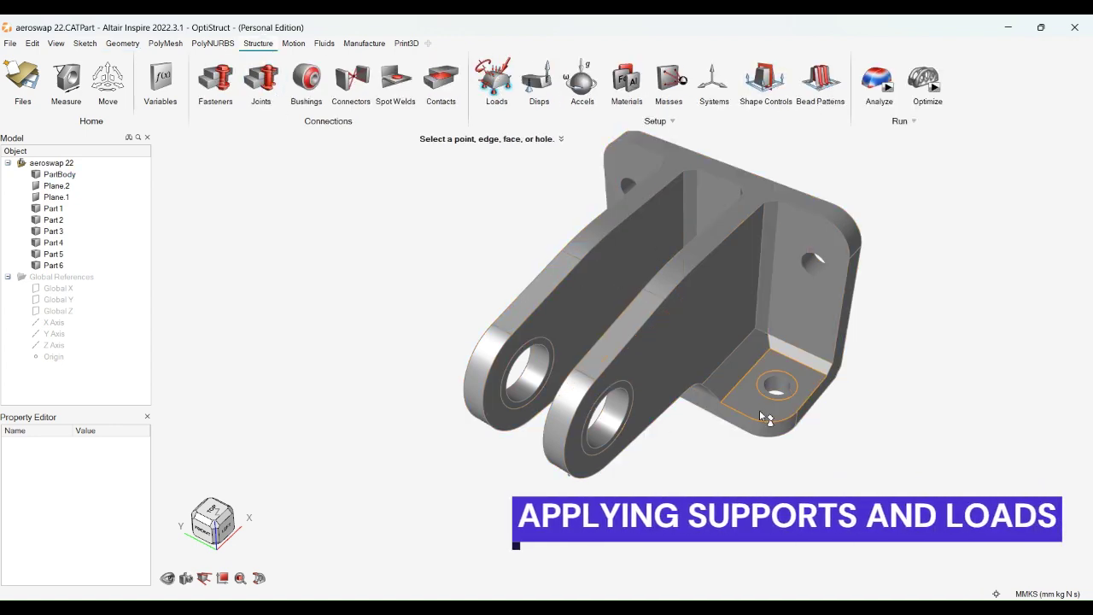
pyautogui.click(779, 389)
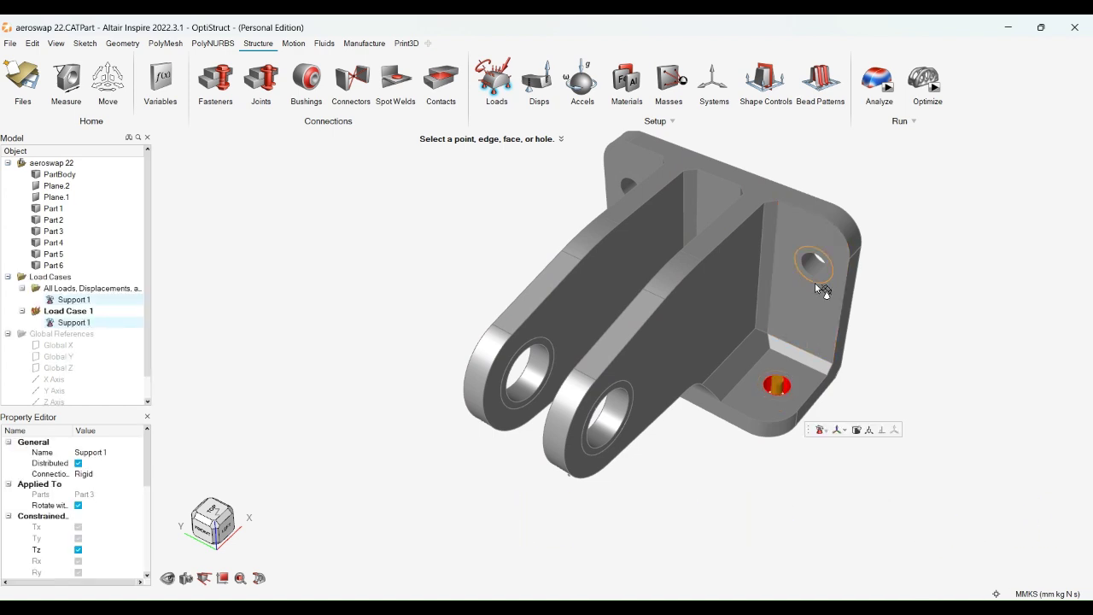
pyautogui.click(816, 268)
pyautogui.moveTo(564, 235); pyautogui.dragTo(717, 251, button='right')
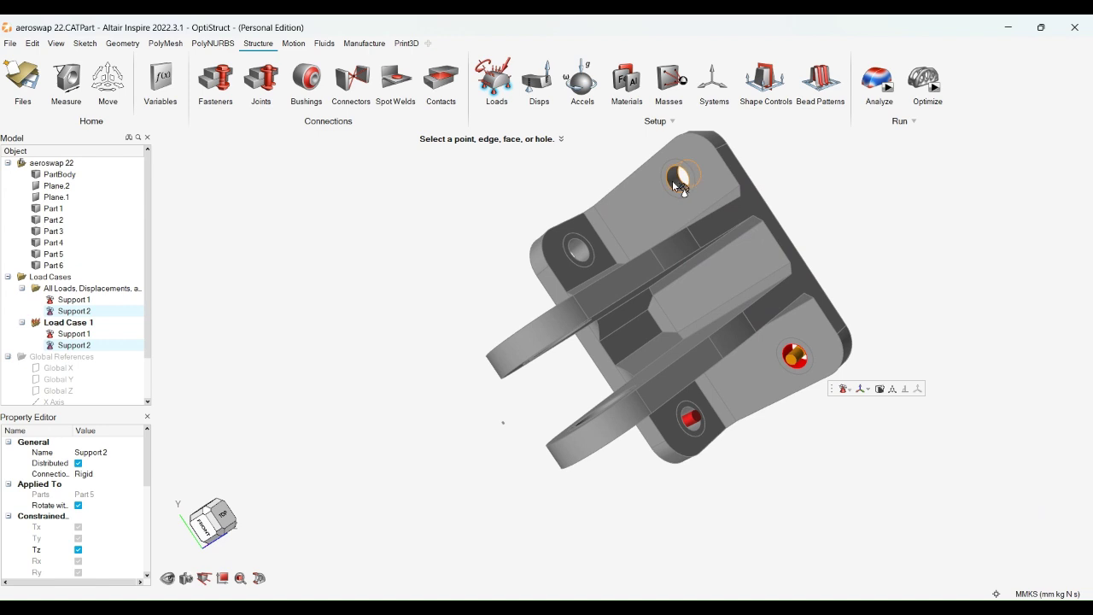
pyautogui.click(680, 183)
pyautogui.click(582, 250)
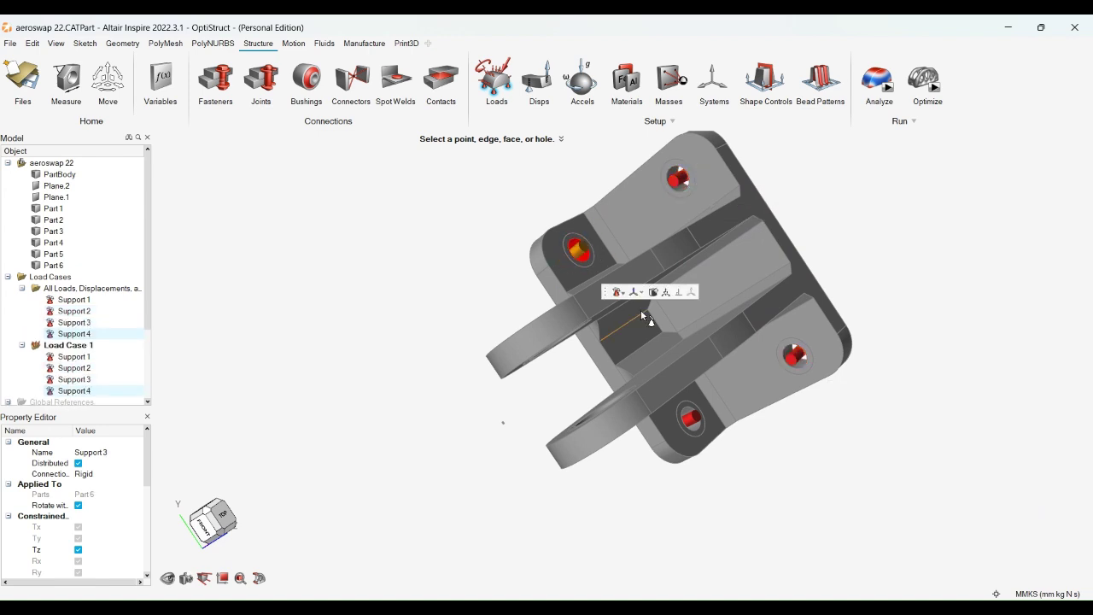
# Apply a 700 N force along the hole axis to each of the two lug holes.
pyautogui.moveTo(891, 327); pyautogui.dragTo(766, 241, button='middle')
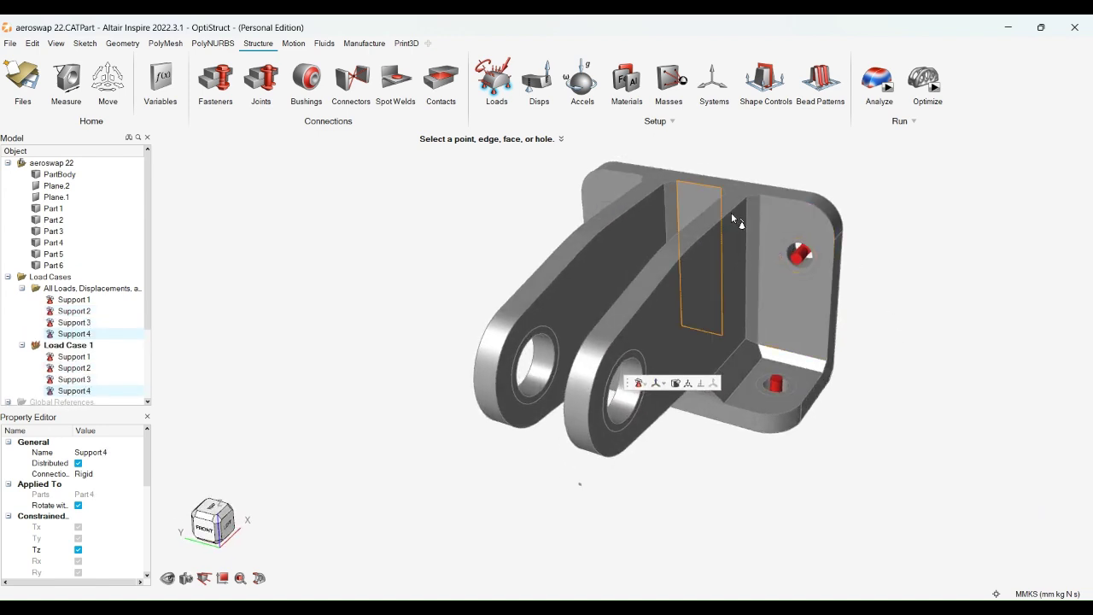
pyautogui.click(510, 67)
pyautogui.click(628, 398)
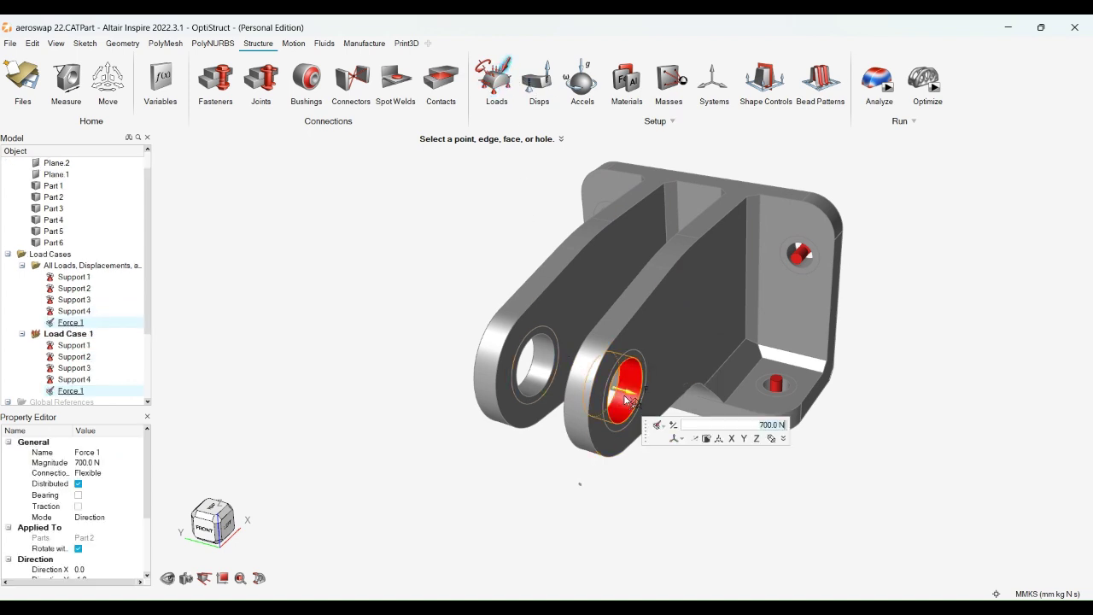
pyautogui.write('700')
pyautogui.press('Return')
pyautogui.click(548, 370)
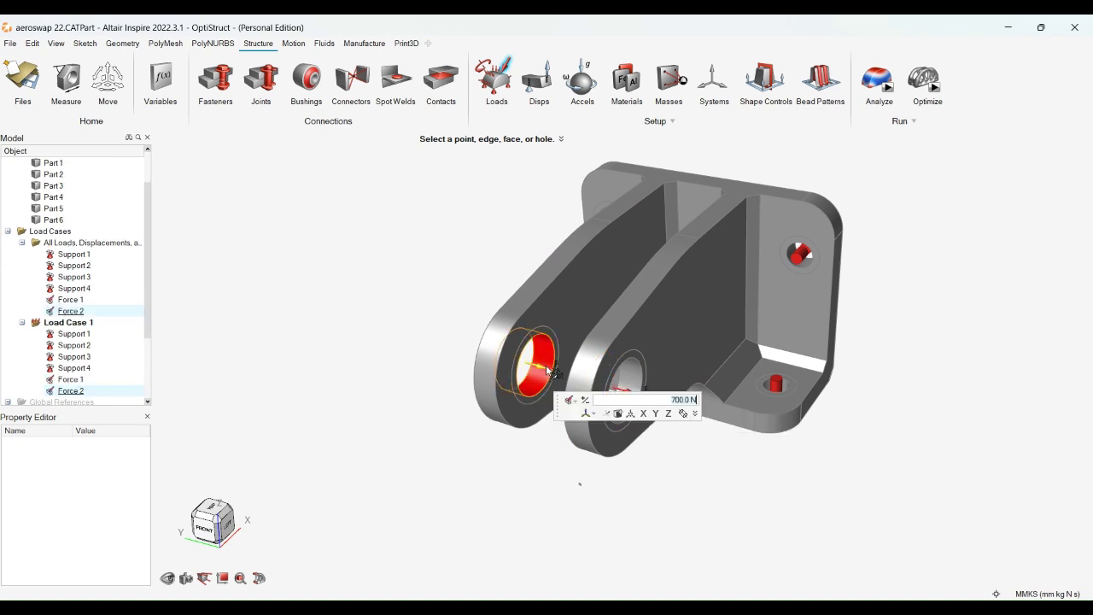
pyautogui.click(543, 456)
# Add a 500 N downward force along Z to each of the two lug holes.
pyautogui.click(628, 407)
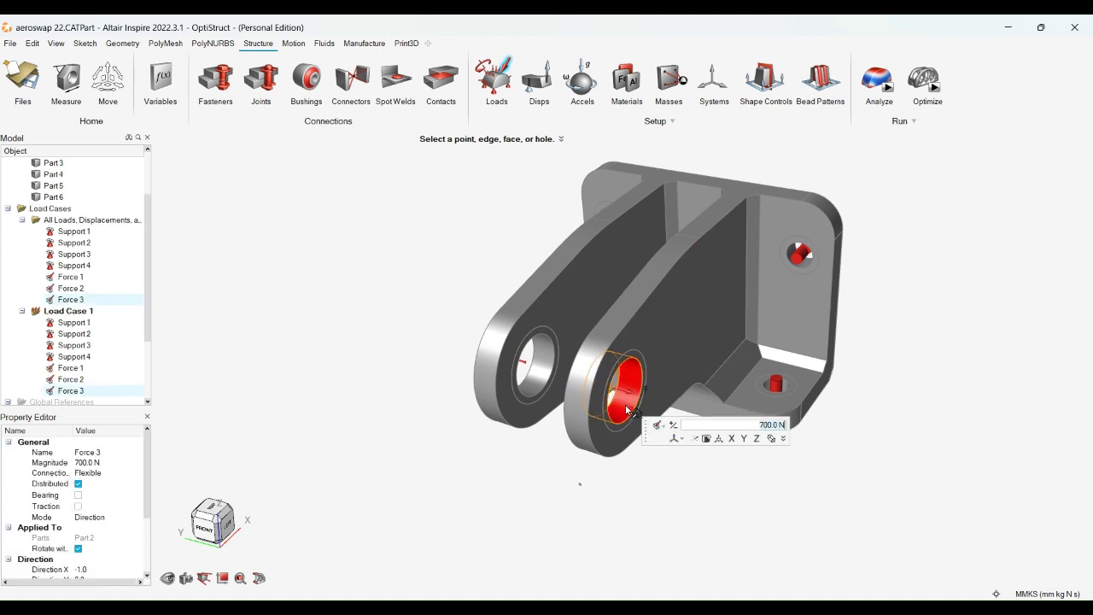
pyautogui.click(756, 440)
pyautogui.click(699, 426)
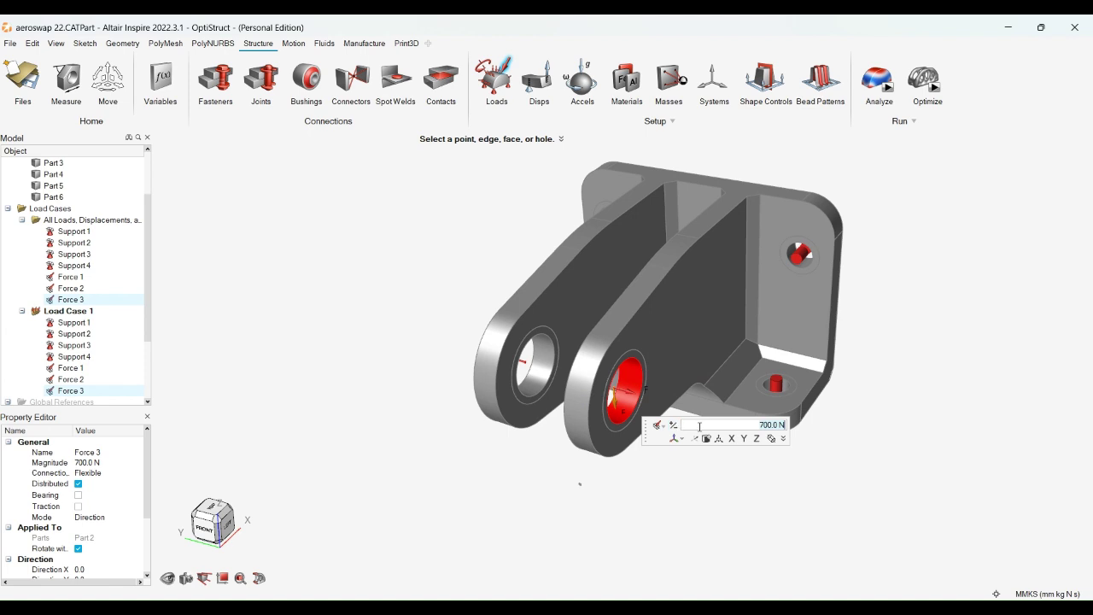
pyautogui.write('500')
pyautogui.click(537, 474)
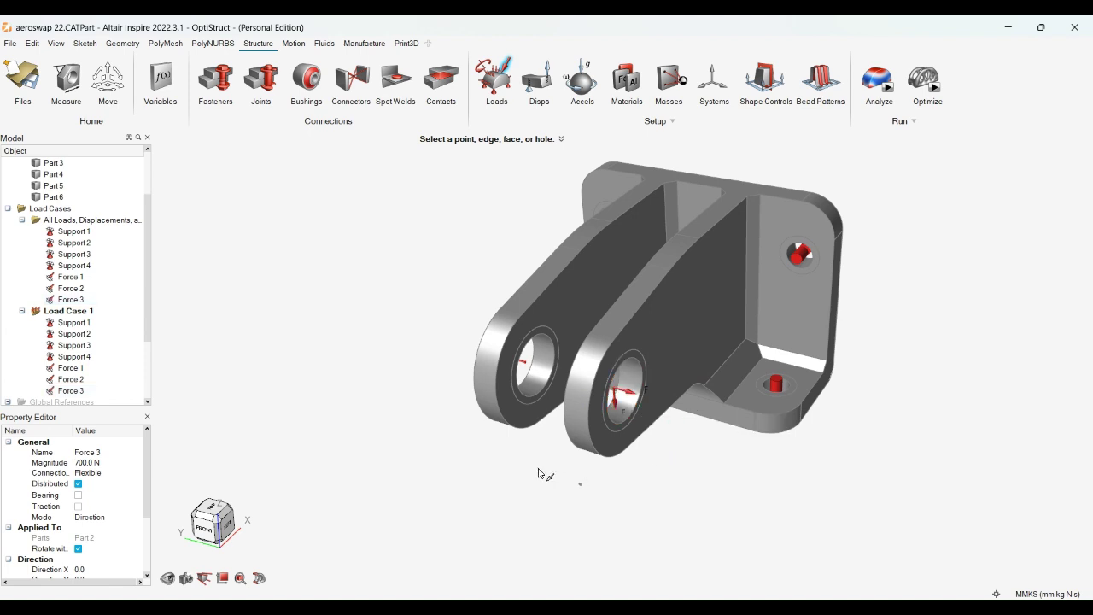
pyautogui.click(540, 373)
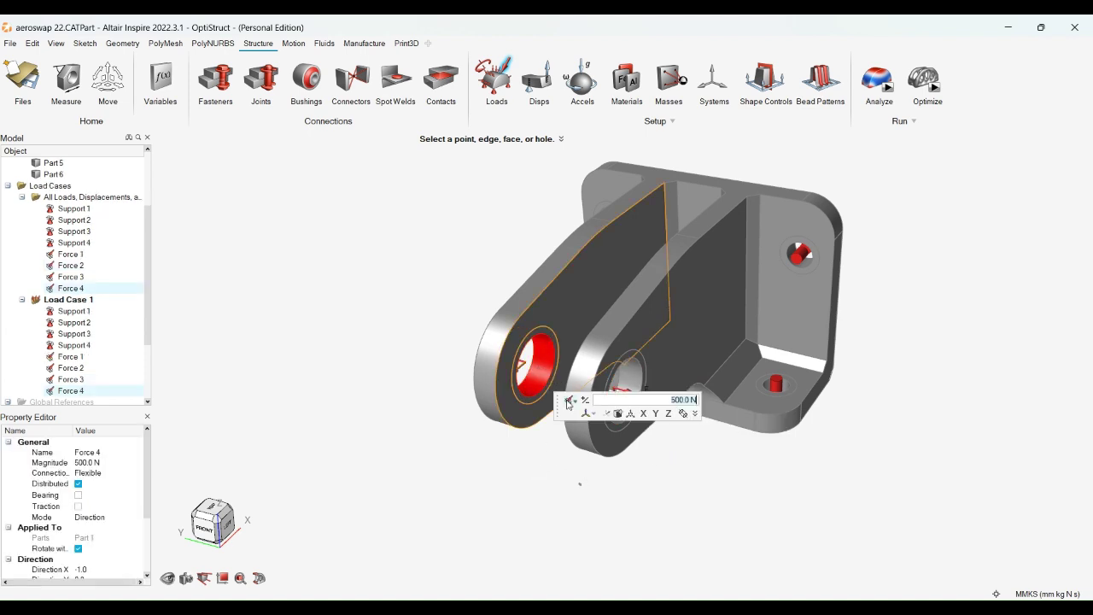
pyautogui.click(669, 415)
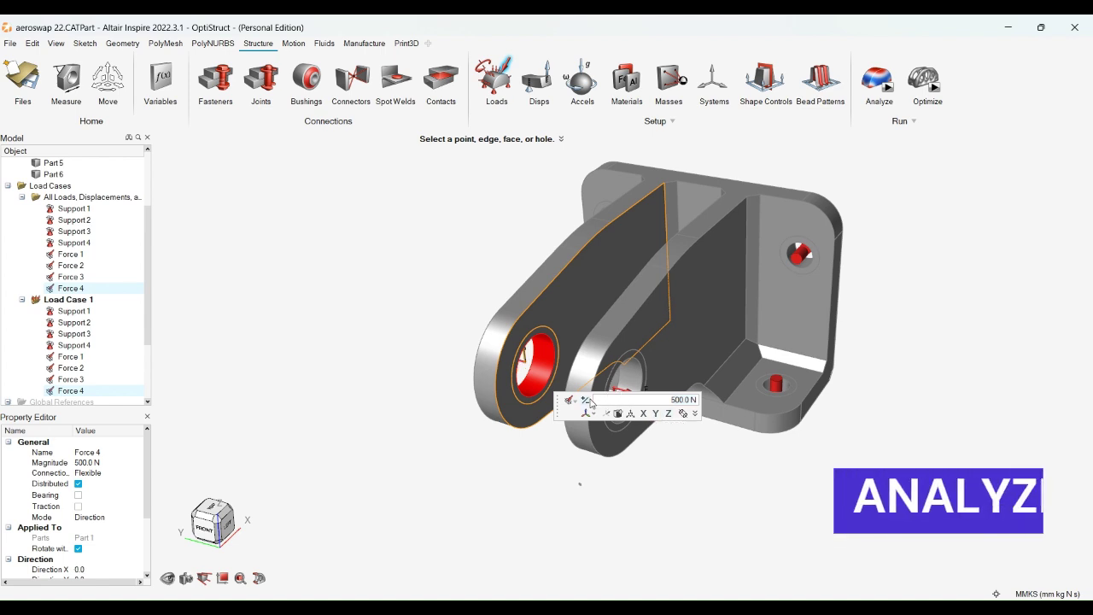
pyautogui.click(595, 468)
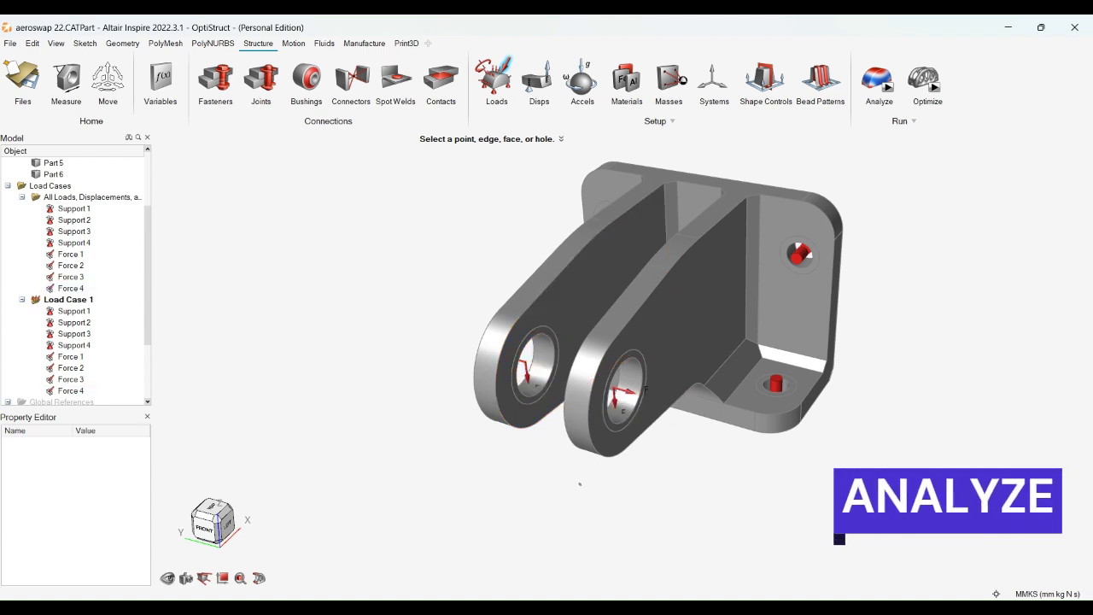
# Set up an OptiStruct analysis of the bracket with speed/accuracy set to Faster.
pyautogui.click(889, 88)
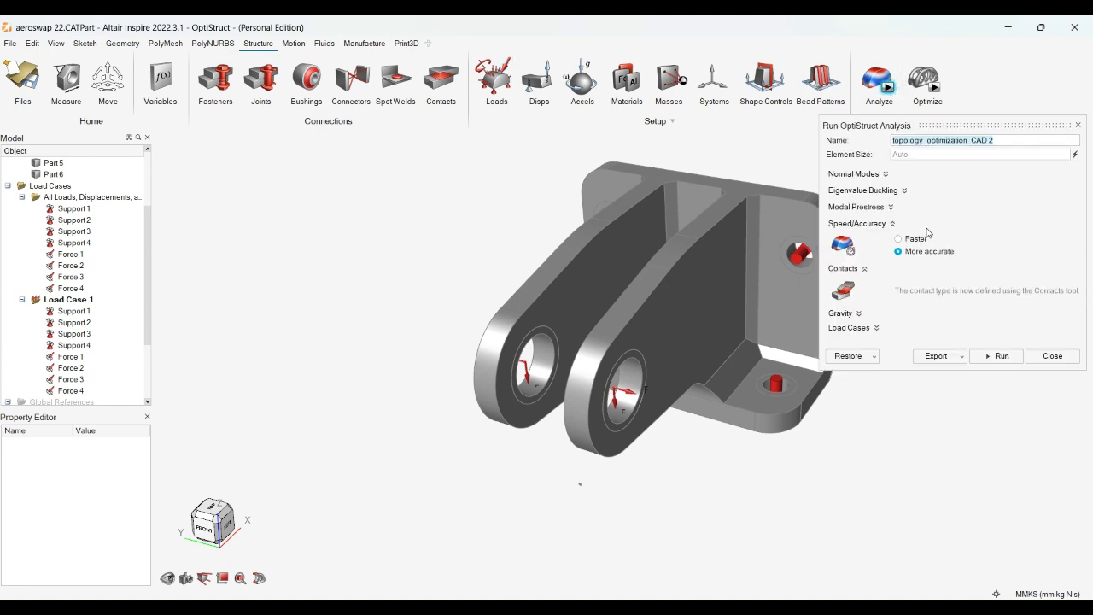
pyautogui.click(907, 241)
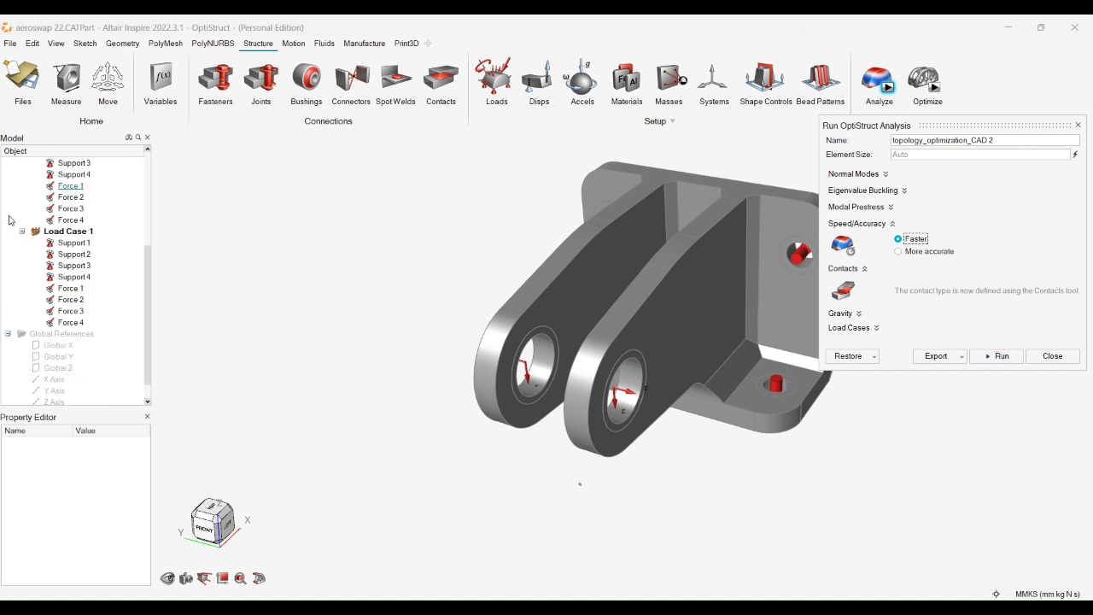
# Delete the imported Plane.2 and Plane.1 objects from the model.
pyautogui.scroll(3, 52, 205)
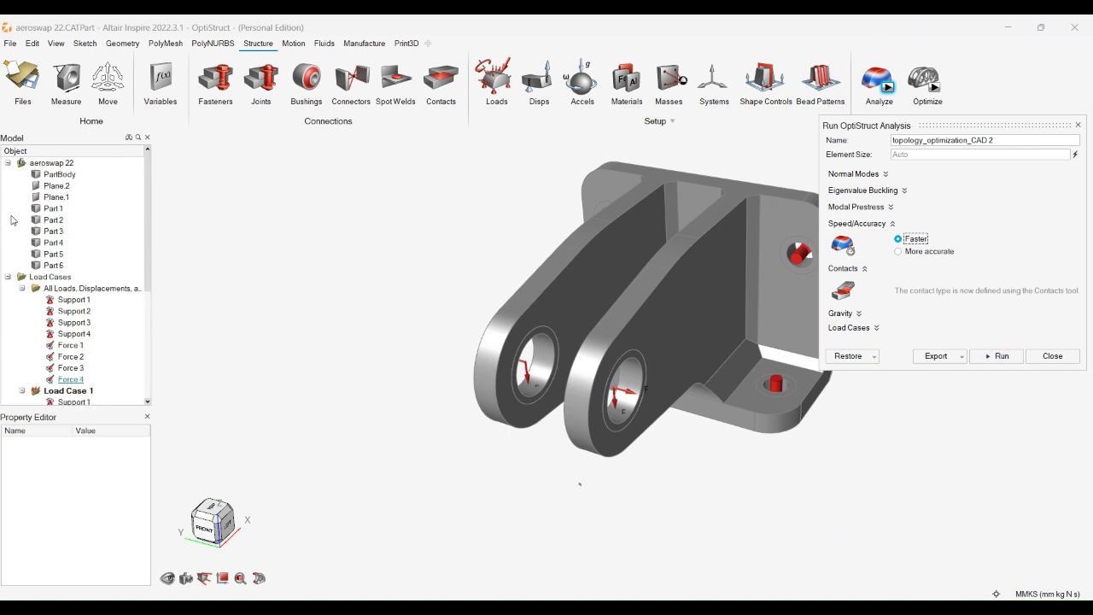
pyautogui.click(56, 186)
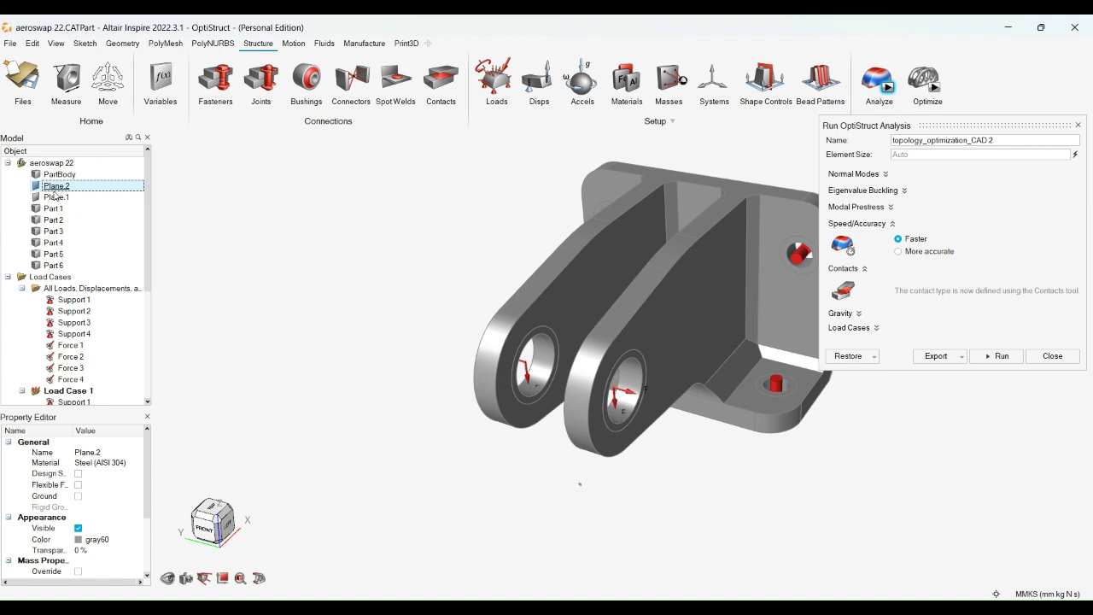
pyautogui.press('Delete')
pyautogui.click(54, 188)
pyautogui.press('Delete')
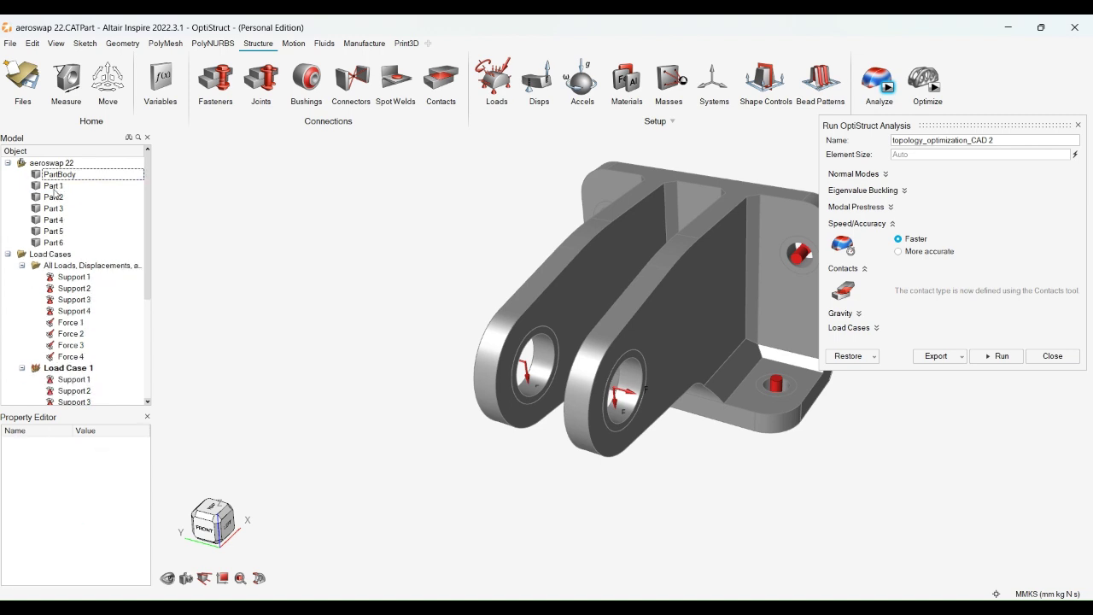
# Run the OptiStruct analysis and open the results of the completed run.
pyautogui.click(1007, 353)
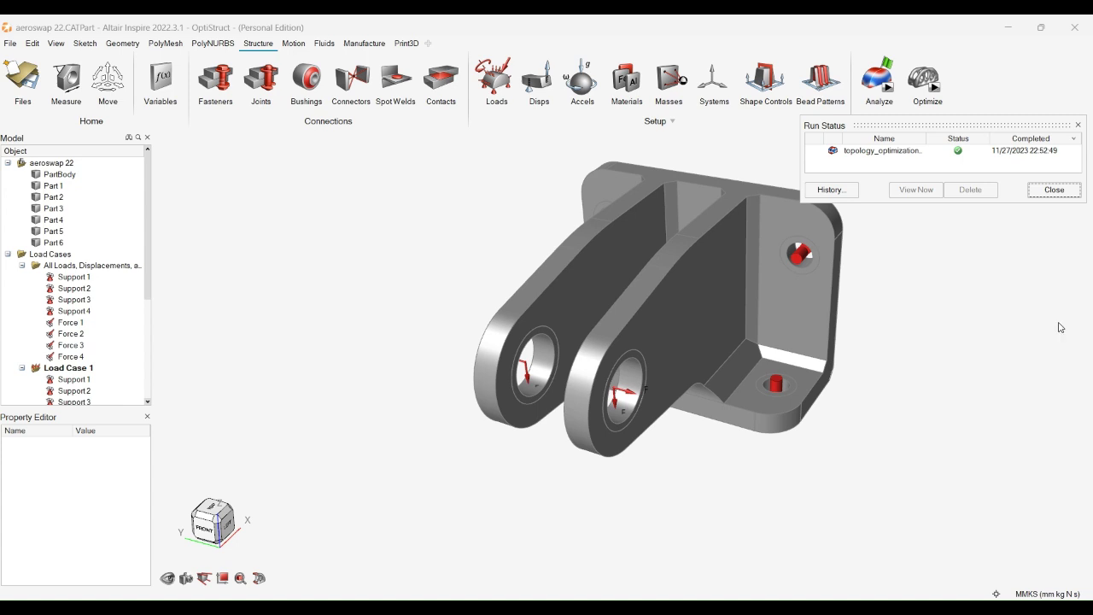
pyautogui.click(907, 152)
pyautogui.click(920, 190)
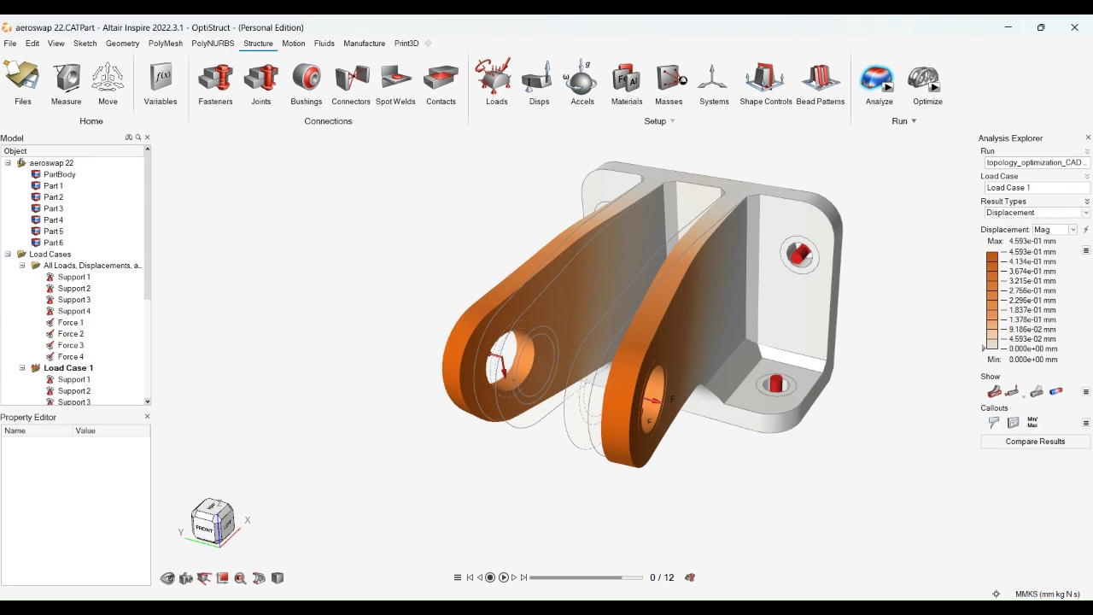
# Review the Max Shear Stress and von Mises Stress results with the deformation animated, and close the results.
pyautogui.click(1030, 258)
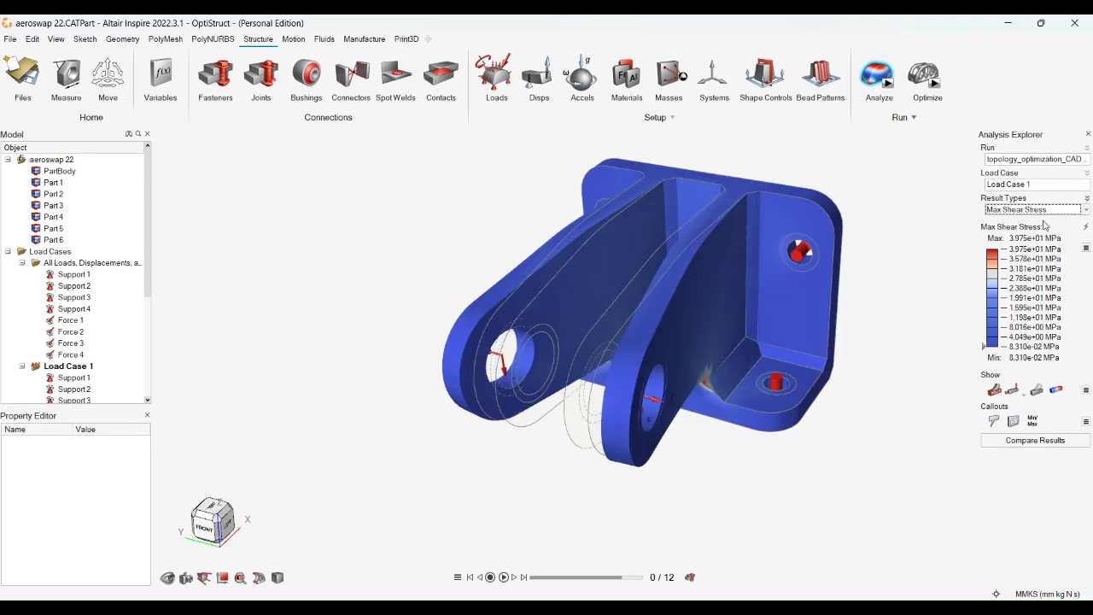
pyautogui.click(504, 578)
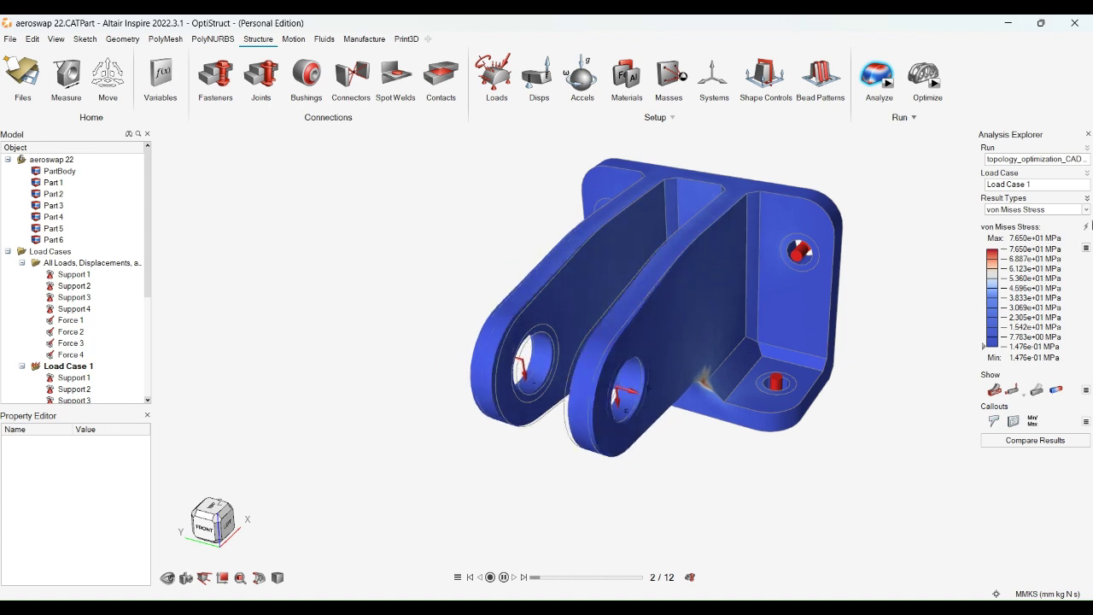
pyautogui.click(1087, 134)
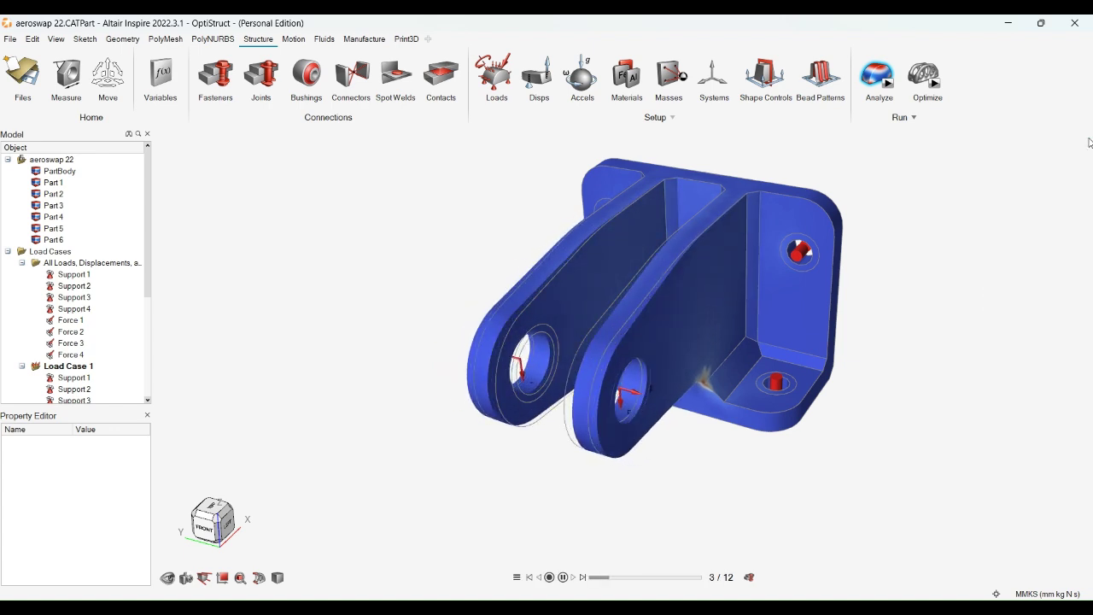
# Apply a symmetric shape control to PartBody with only Plane 2 active, and make PartBody a design space.
pyautogui.moveTo(936, 82)
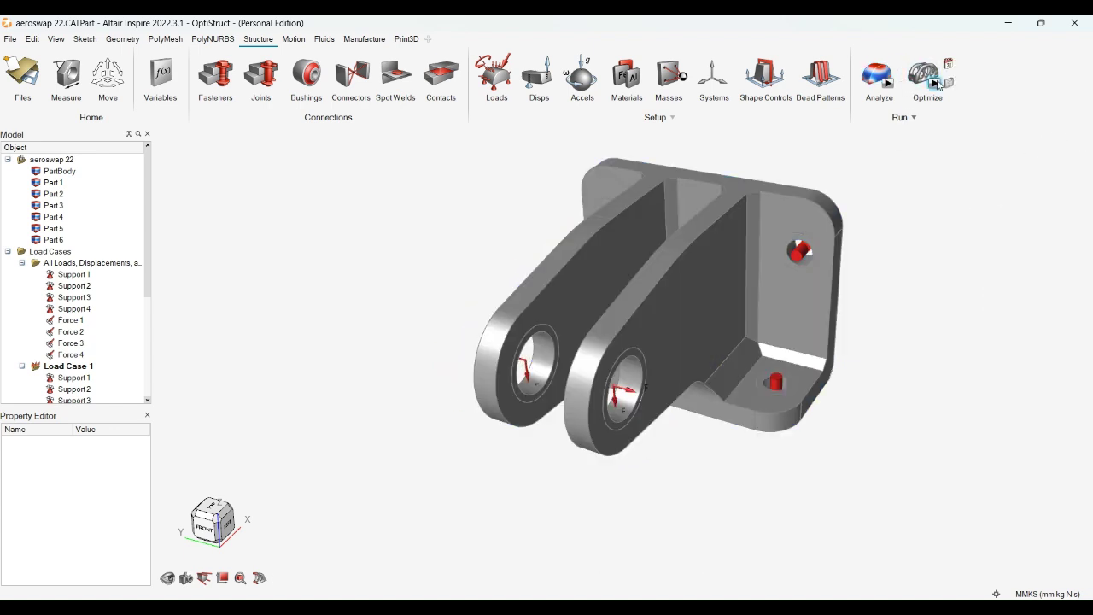
pyautogui.click(771, 75)
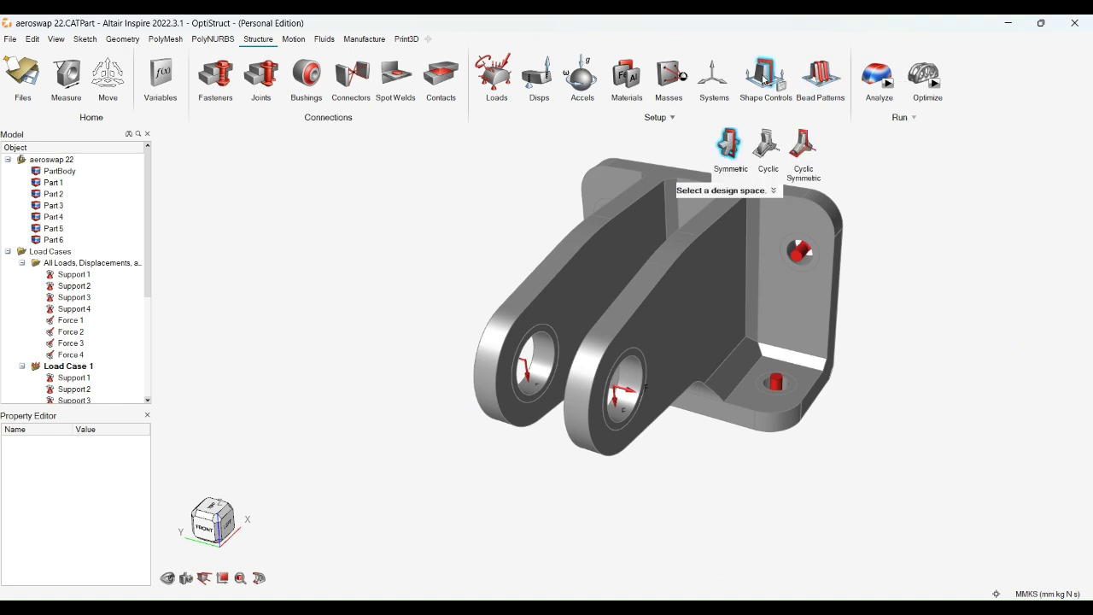
pyautogui.click(681, 201)
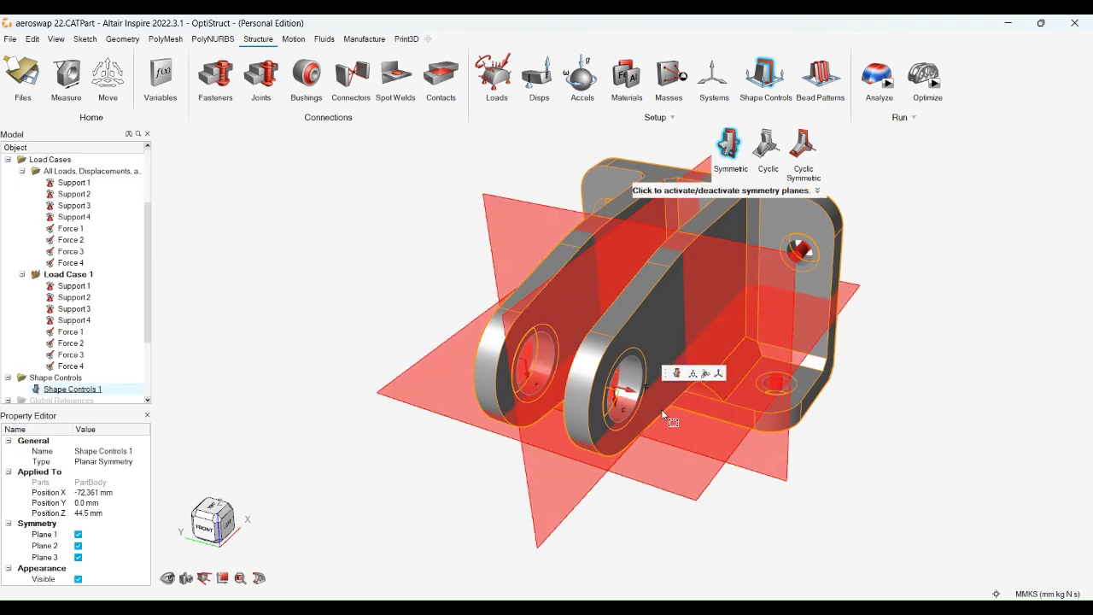
pyautogui.click(666, 450)
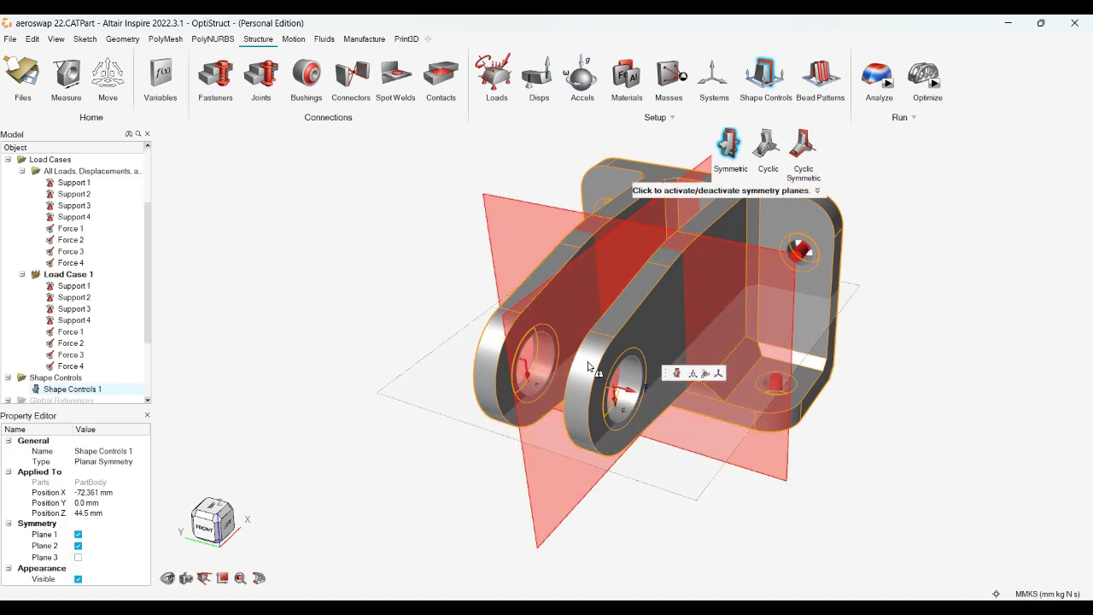
pyautogui.click(536, 259)
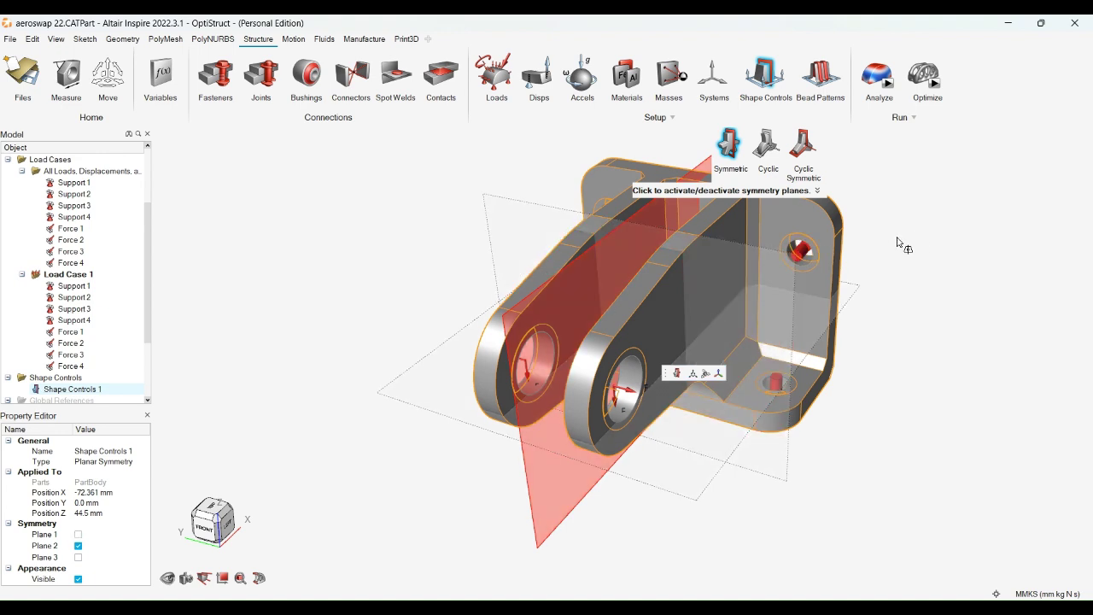
pyautogui.click(1038, 276)
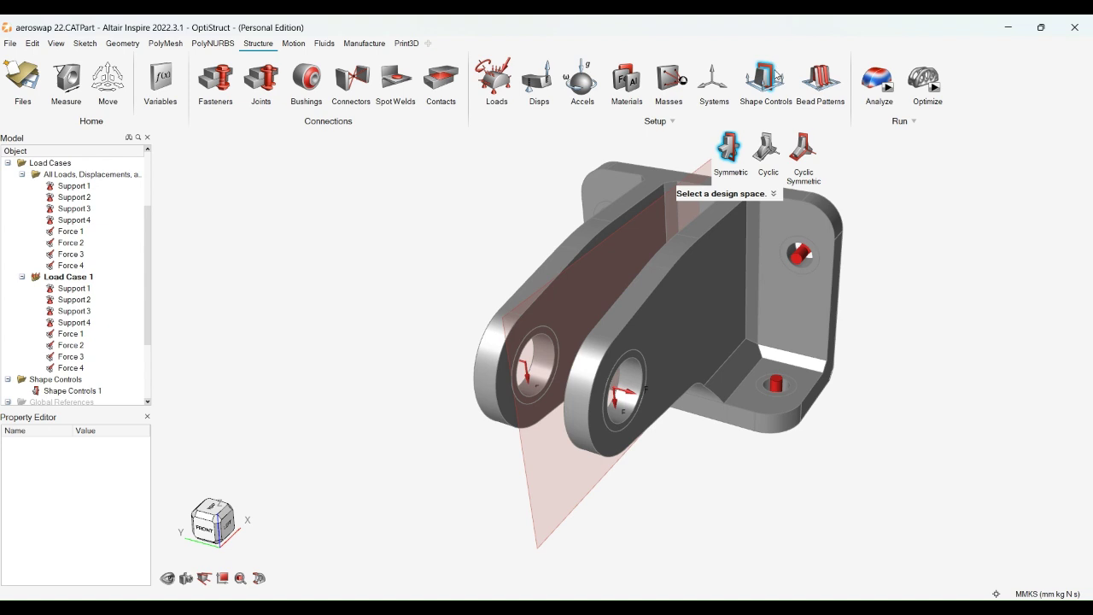
pyautogui.click(775, 75)
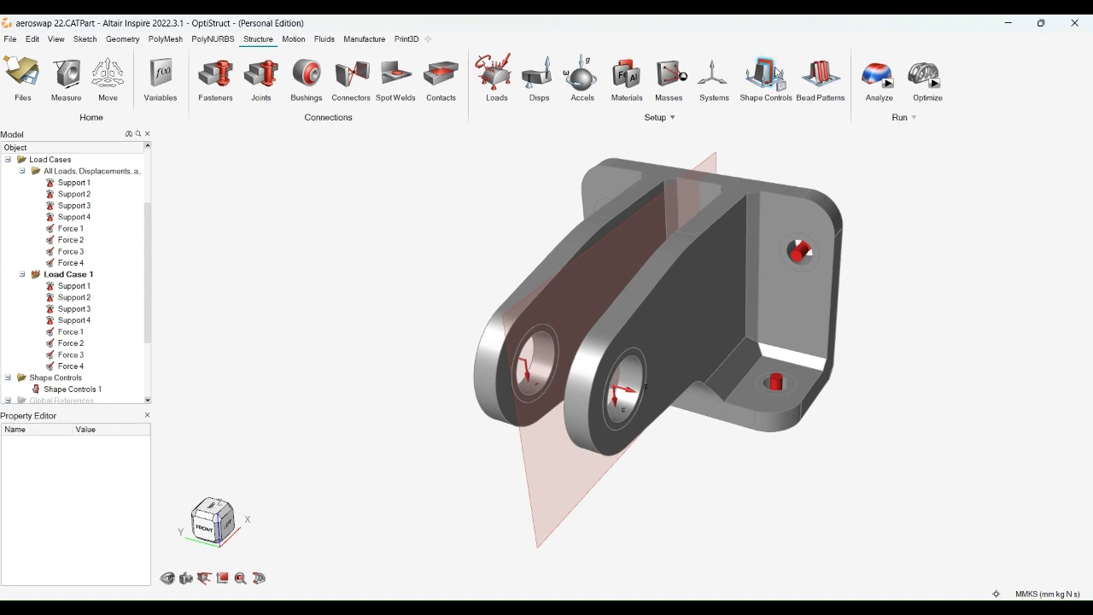
pyautogui.click(764, 302)
pyautogui.press('d')
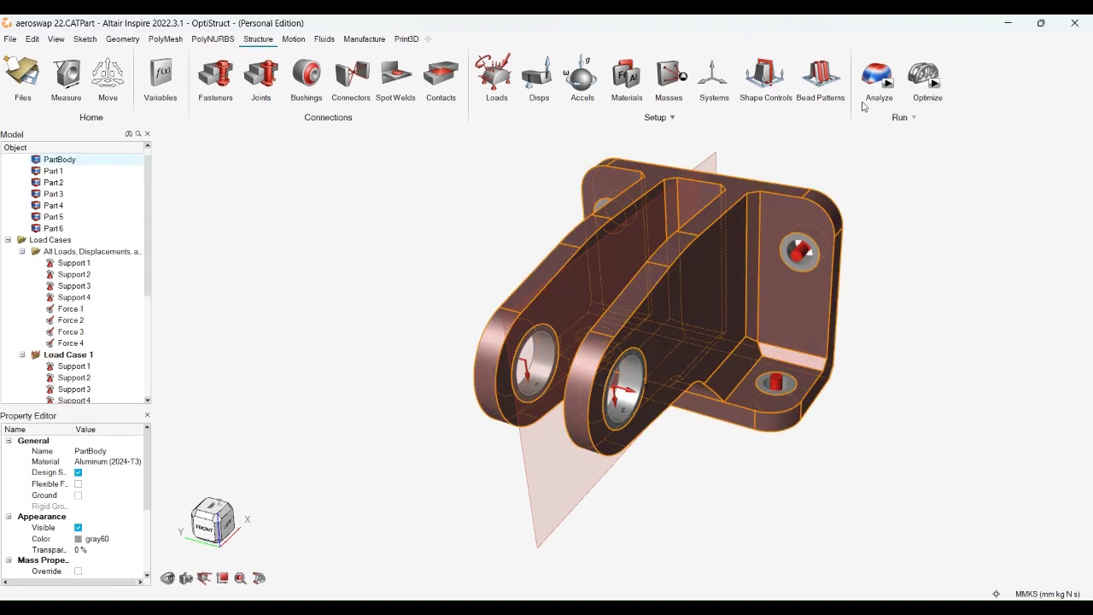
# Run a Minimize Mass topology optimization with a minimum safety factor of 1.75 and a minimum thickness of 10 mm.
pyautogui.click(935, 85)
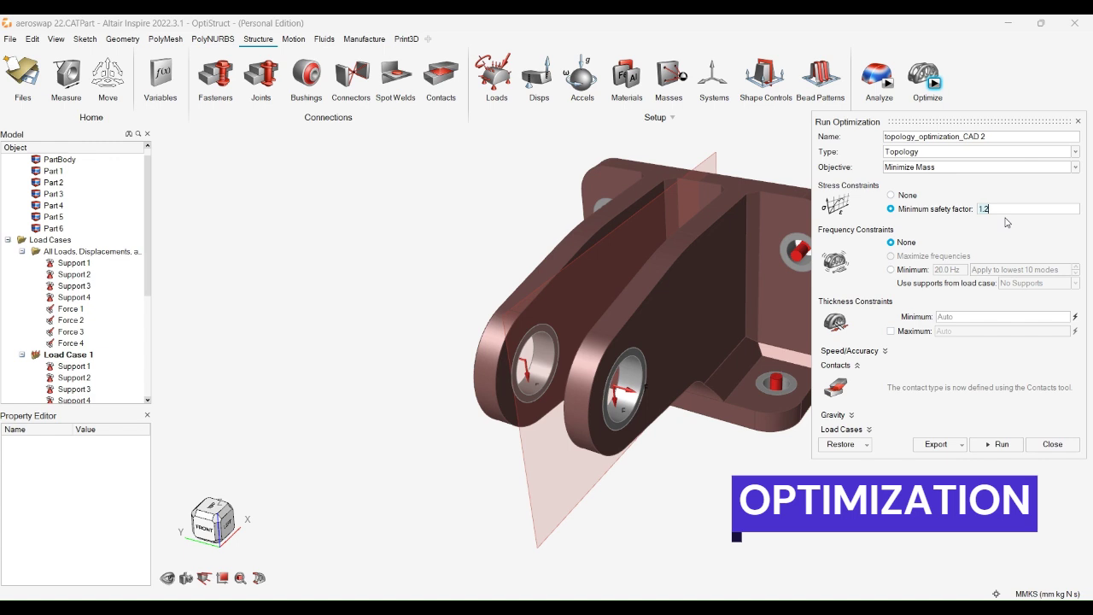
pyautogui.write('.75')
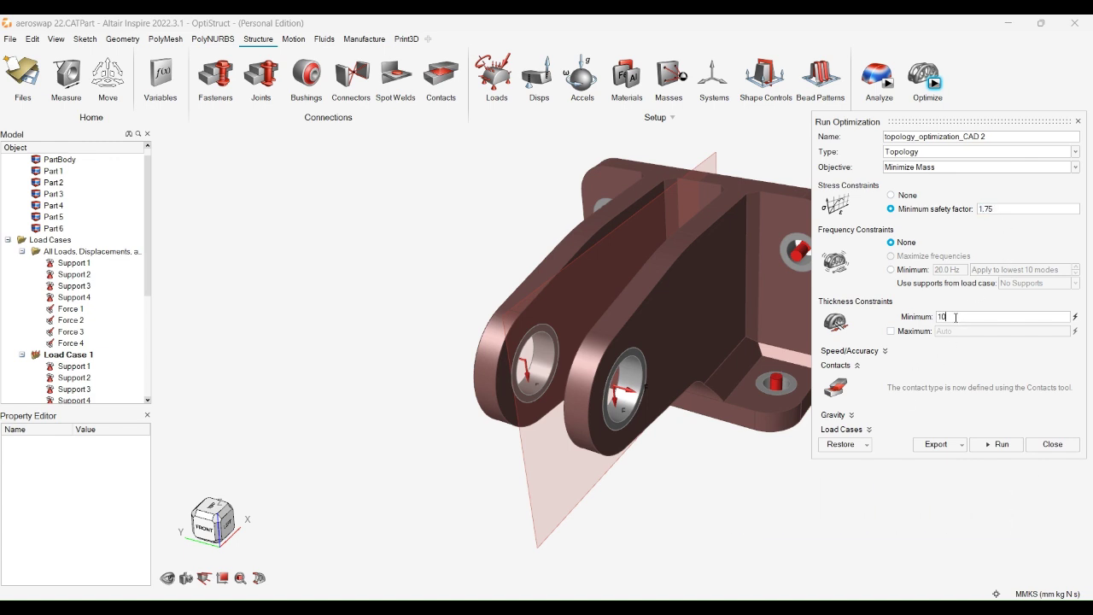
pyautogui.click(996, 444)
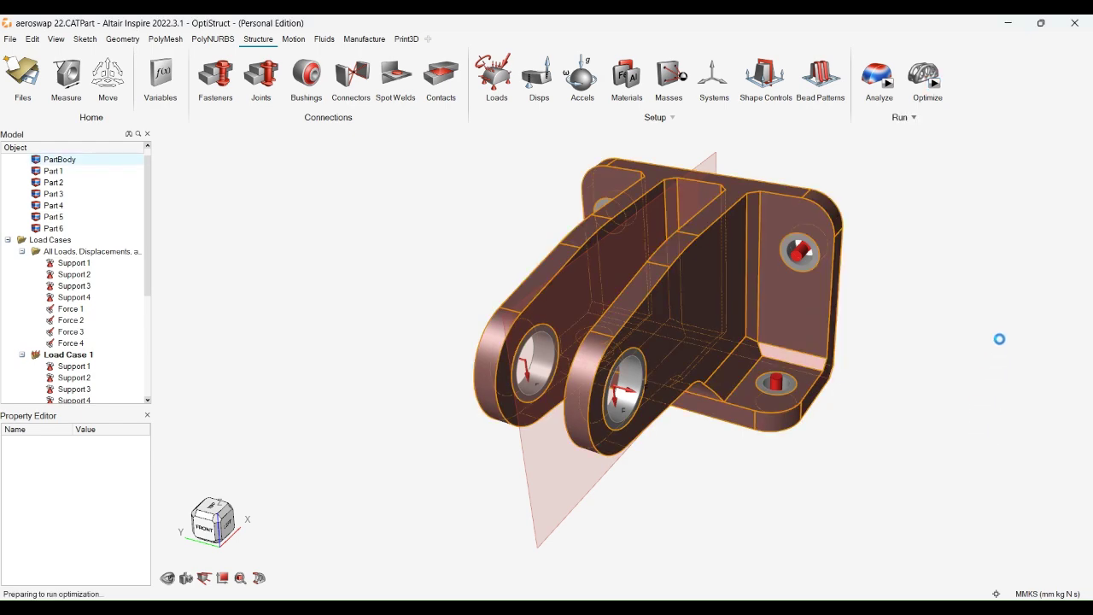
# Open the completed topology optimization result and raise the amount of retained material in the optimized shape to near its maximum.
pyautogui.moveTo(918, 290); pyautogui.dragTo(845, 312, button='middle')
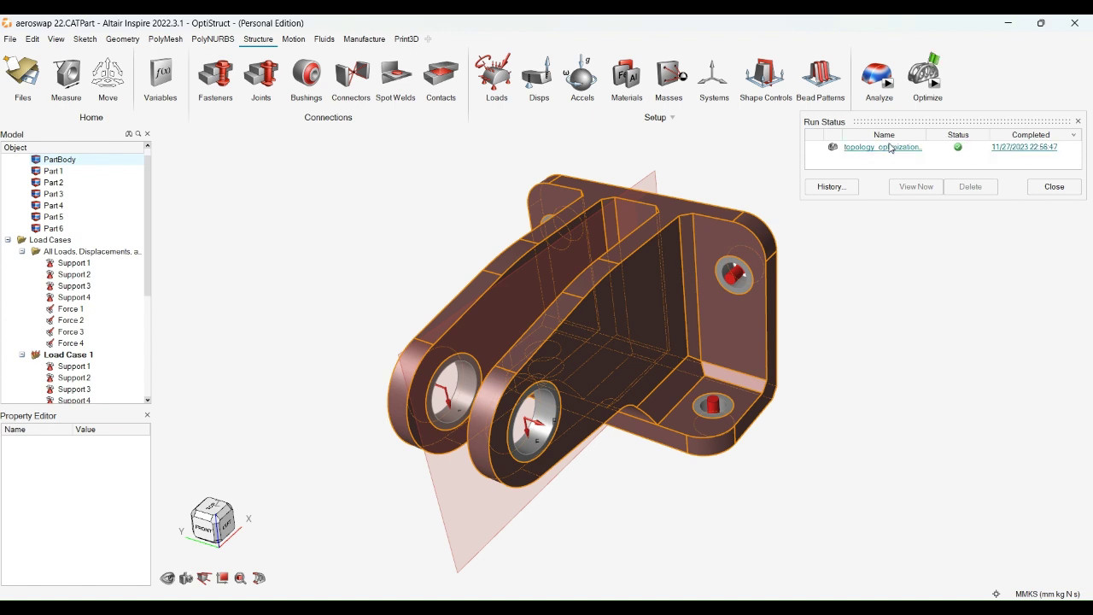
pyautogui.click(884, 147)
pyautogui.click(916, 186)
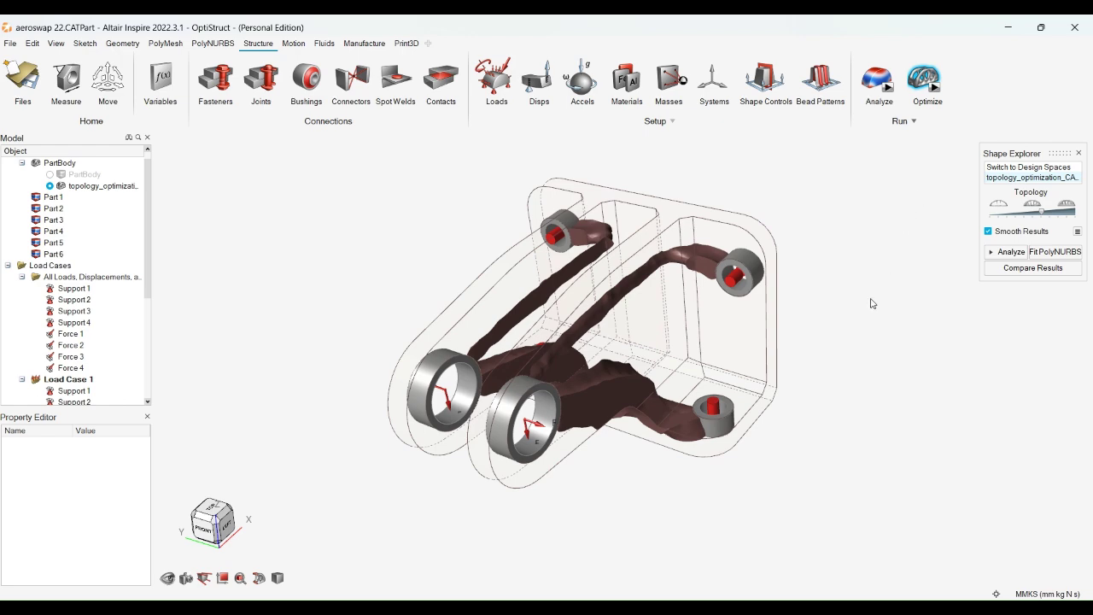
pyautogui.click(1068, 205)
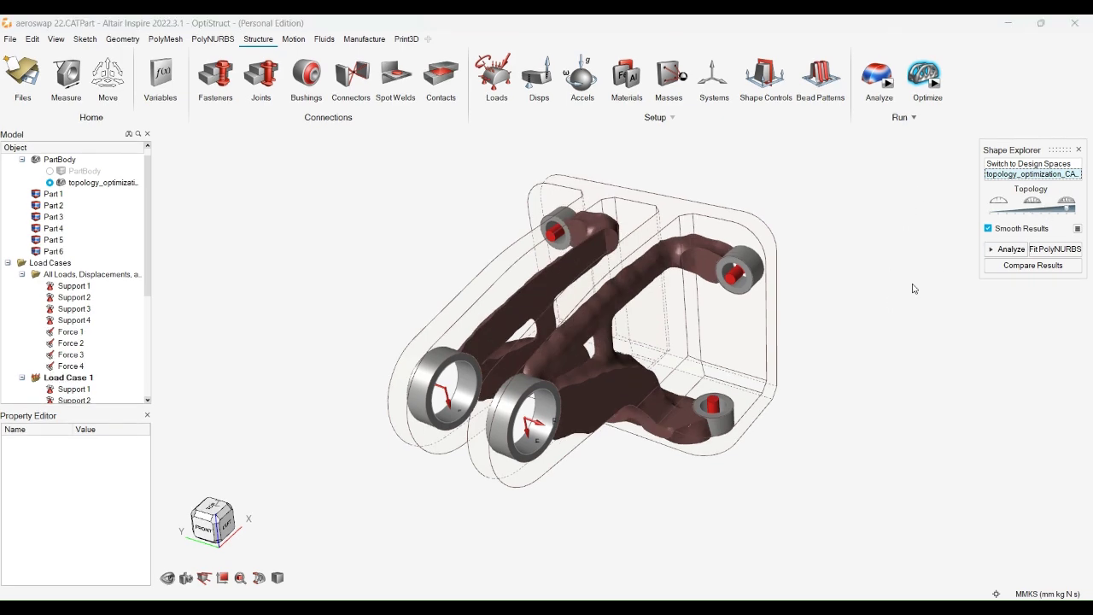
pyautogui.moveTo(430, 226)
pyautogui.mouseDown(button='right')
pyautogui.moveTo(453, 268)
pyautogui.moveTo(526, 298)
pyautogui.moveTo(445, 236)
pyautogui.mouseUp(button='right')
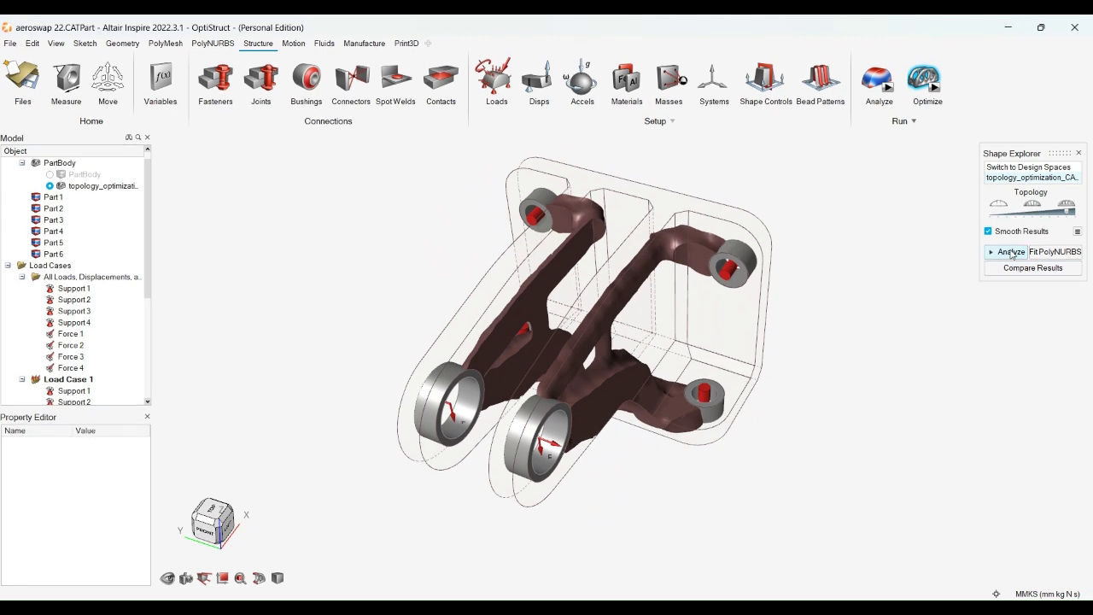
# Analyze the optimized shape and open the results of the completed run.
pyautogui.click(1011, 253)
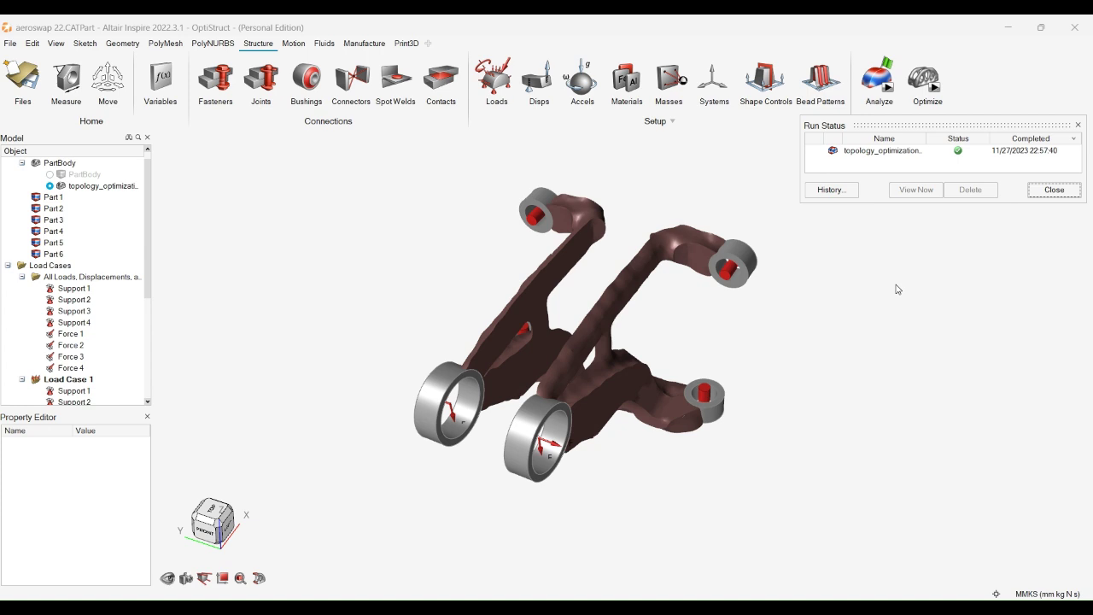
pyautogui.click(879, 151)
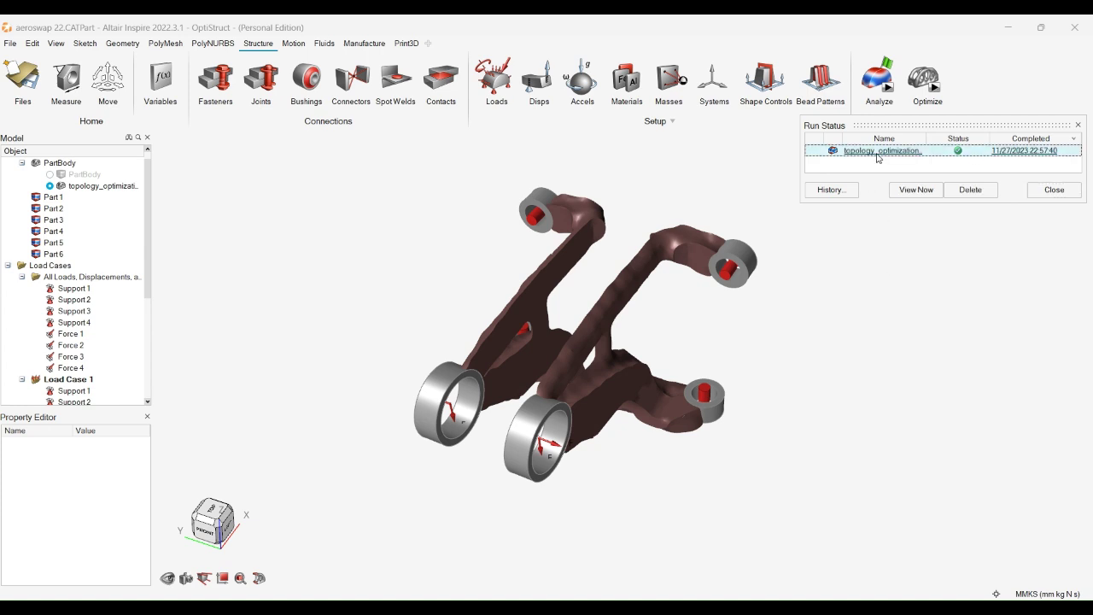
pyautogui.click(922, 189)
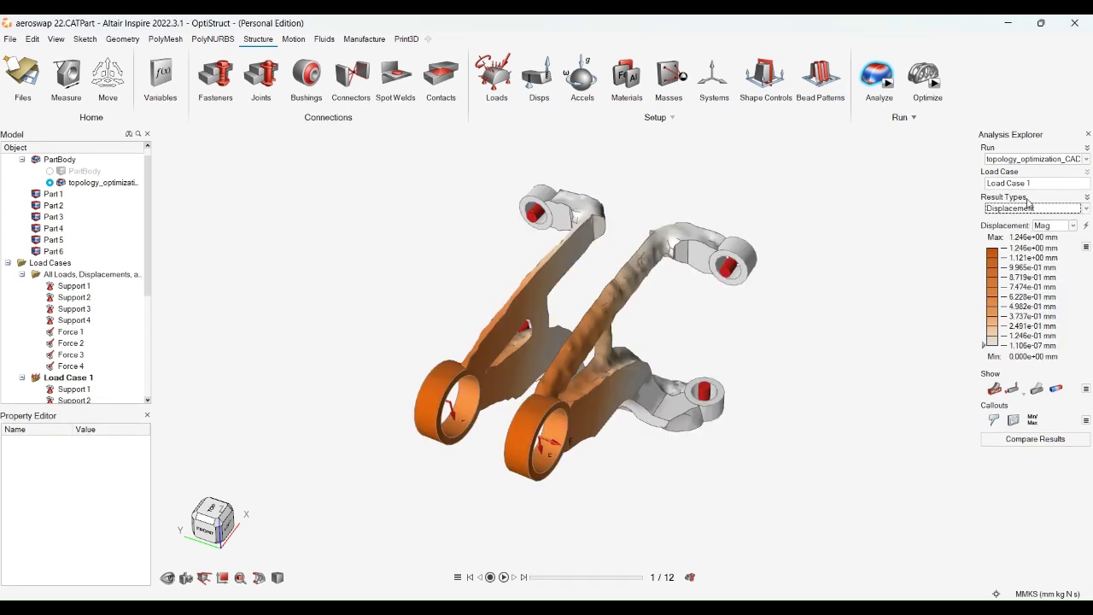
# Review the optimized shape's Displacement, Factor of Safety, Max Shear Stress and von Mises Stress with the deformation animated, and close the results.
pyautogui.click(503, 578)
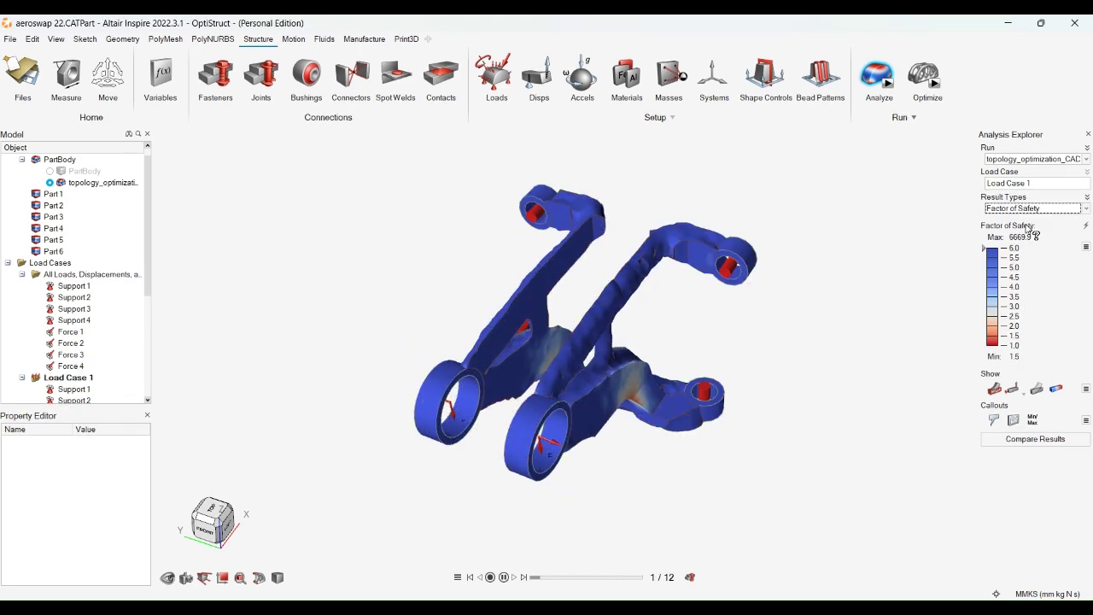
pyautogui.moveTo(392, 321); pyautogui.dragTo(577, 365, button='middle')
pyautogui.moveTo(577, 365); pyautogui.dragTo(359, 305, button='right')
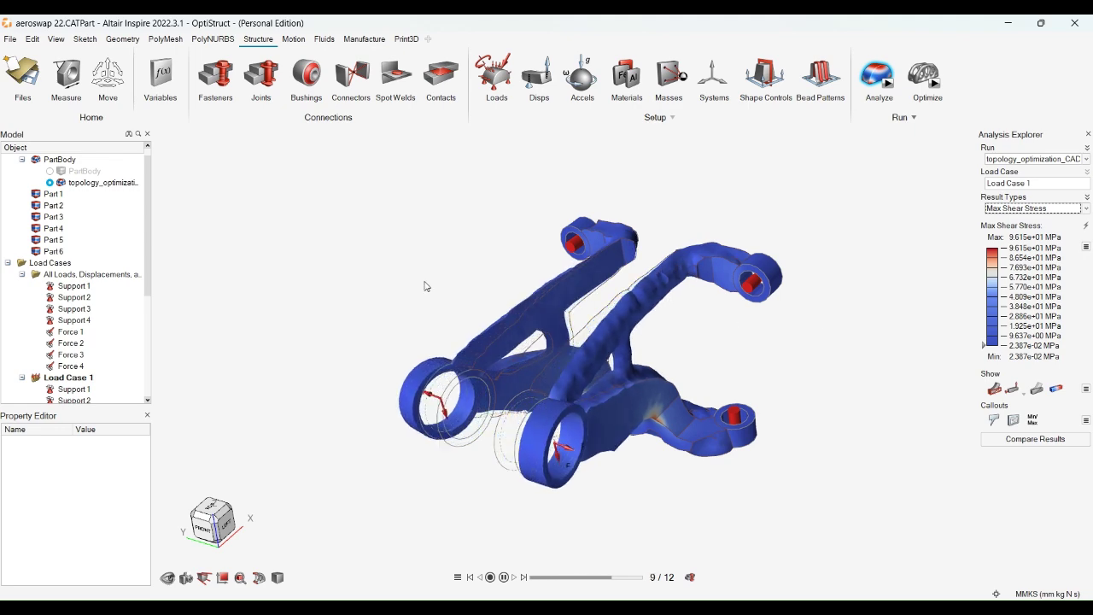
pyautogui.moveTo(425, 286); pyautogui.dragTo(451, 340, button='middle')
pyautogui.moveTo(564, 357); pyautogui.dragTo(390, 305, button='right')
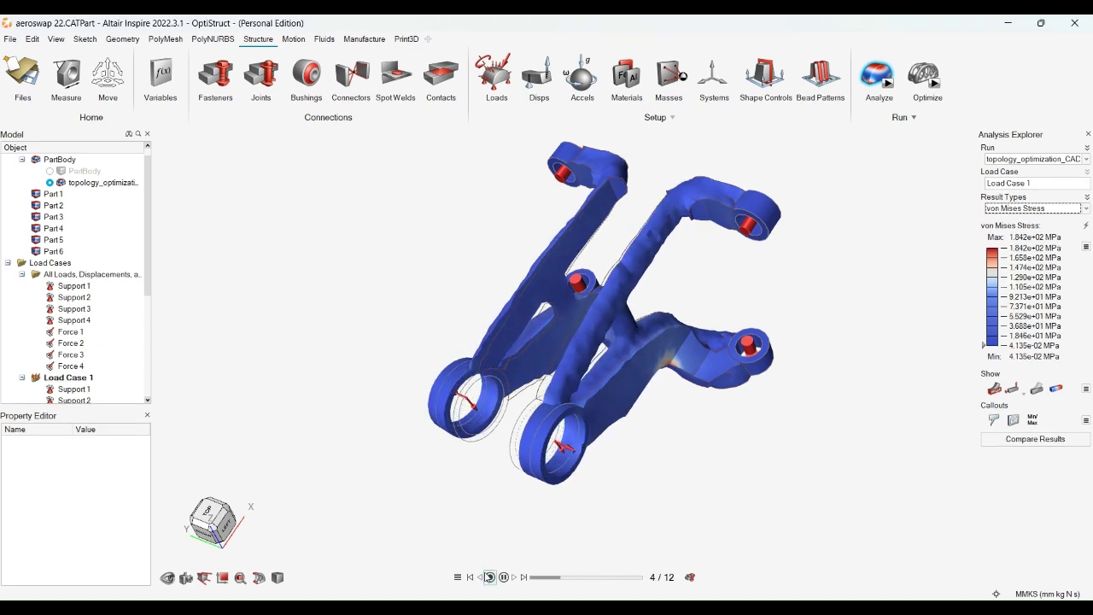
pyautogui.click(504, 577)
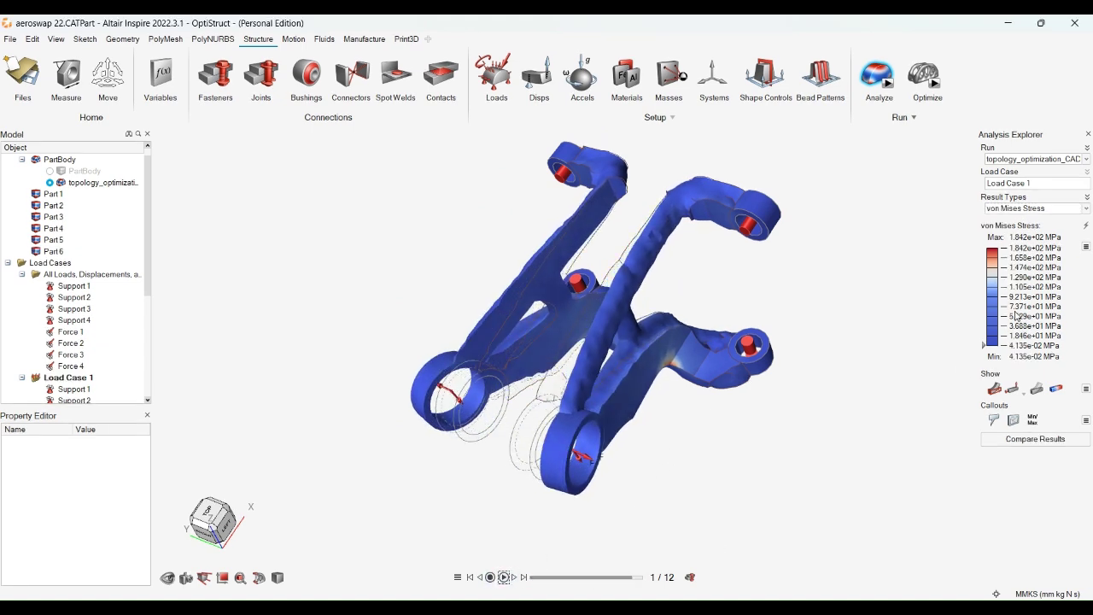
pyautogui.click(1088, 134)
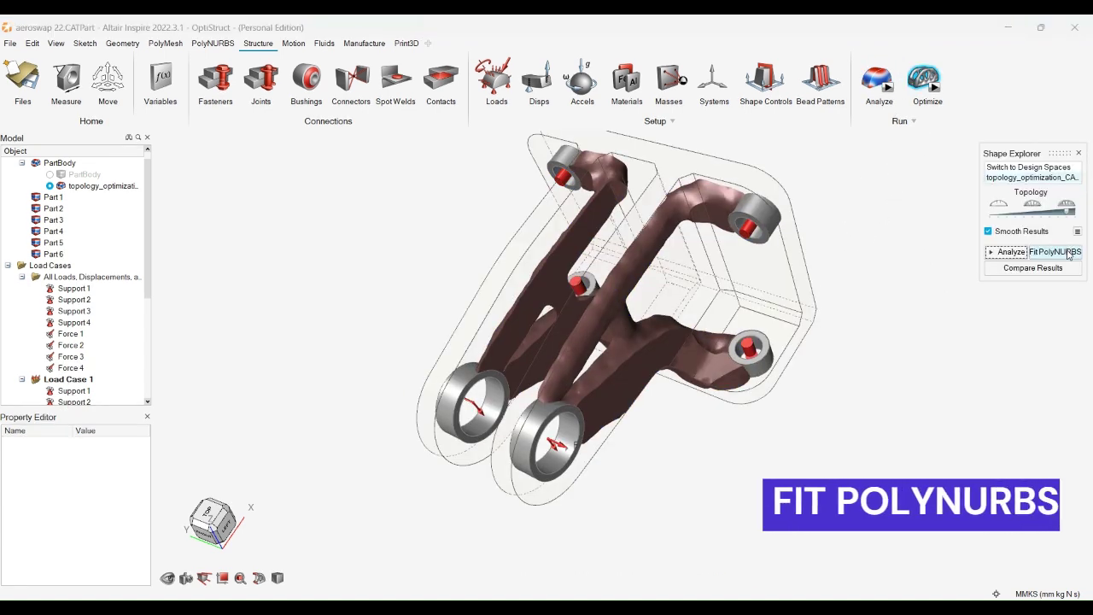
# Fit PolyNURBS geometry to the optimized topology shape.
pyautogui.click(1051, 247)
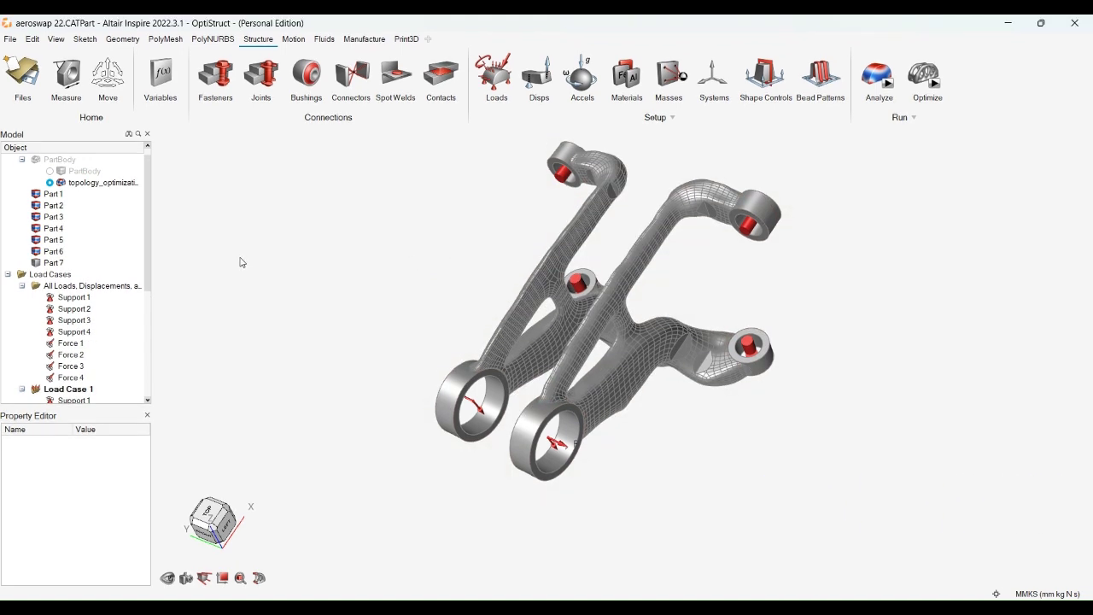
pyautogui.moveTo(519, 205); pyautogui.dragTo(510, 231, button='right')
pyautogui.moveTo(511, 231); pyautogui.dragTo(556, 214, button='middle')
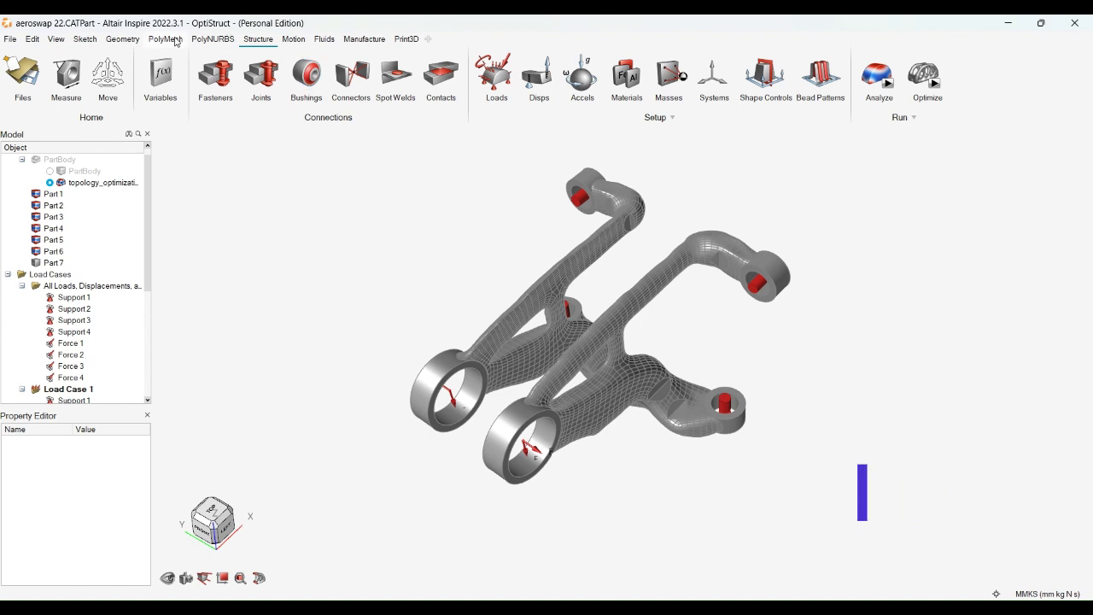
# Combine the fitted PolyNURBS part with the six ring parts, Part 1 to Part 6, into one body with Remove Imprints enabled.
pyautogui.click(122, 39)
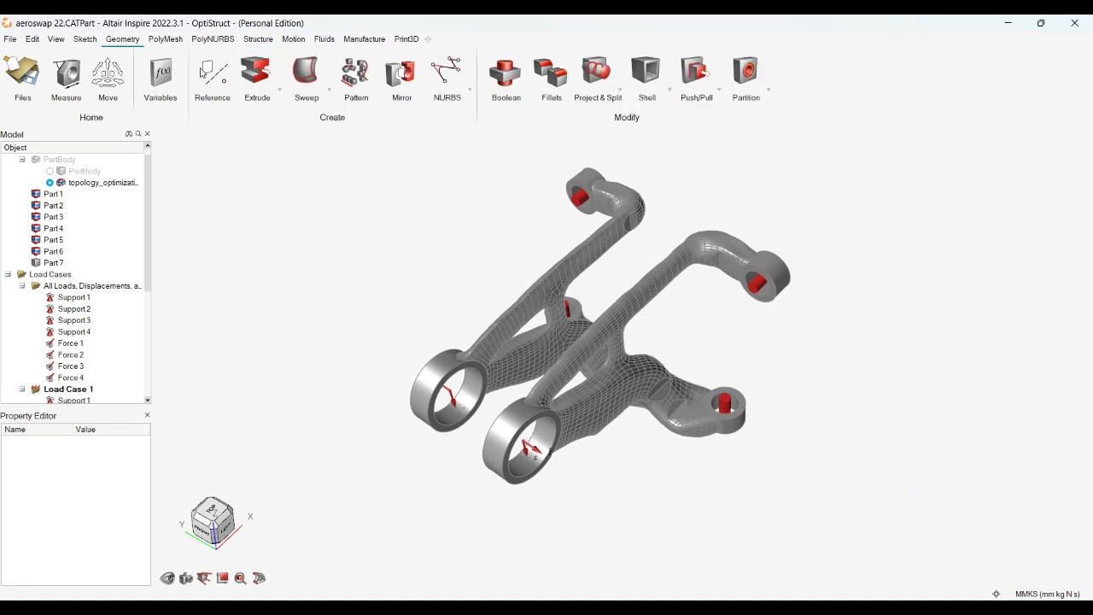
pyautogui.click(512, 79)
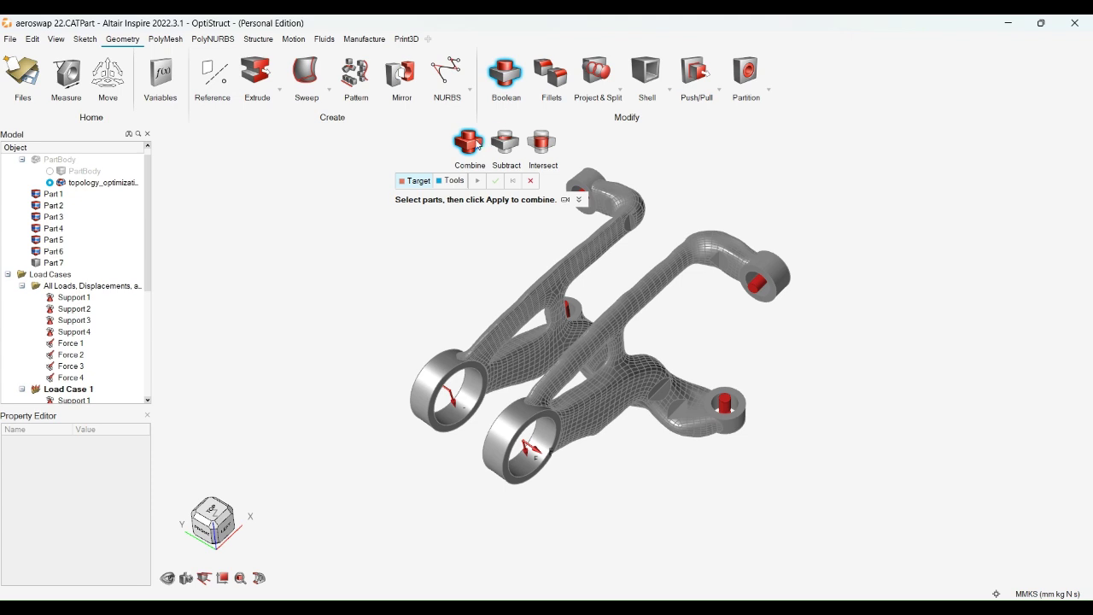
pyautogui.moveTo(369, 143); pyautogui.dragTo(834, 532)
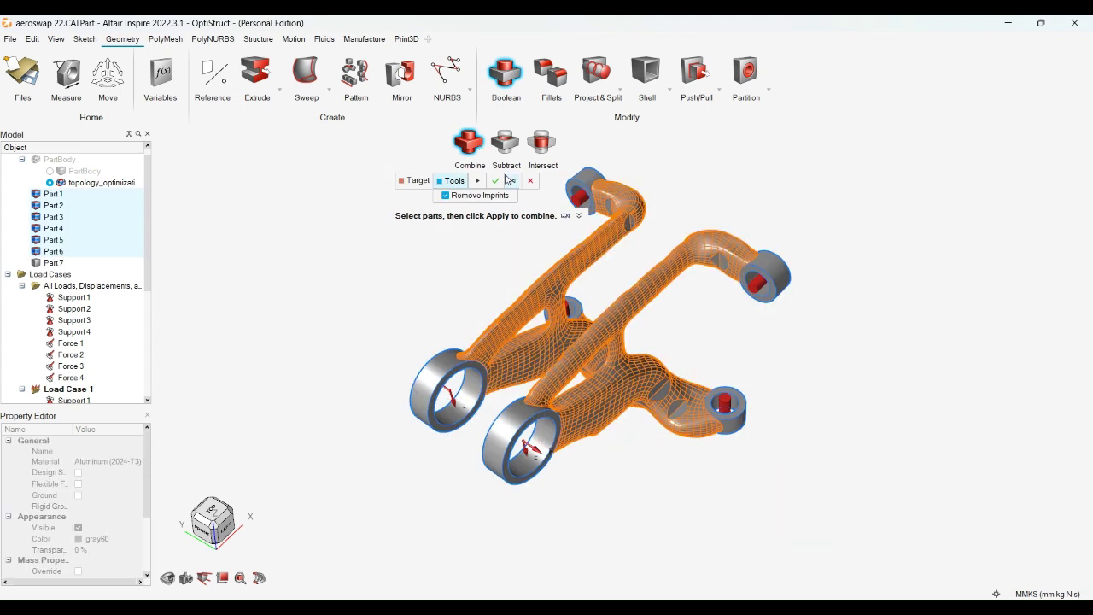
pyautogui.click(500, 182)
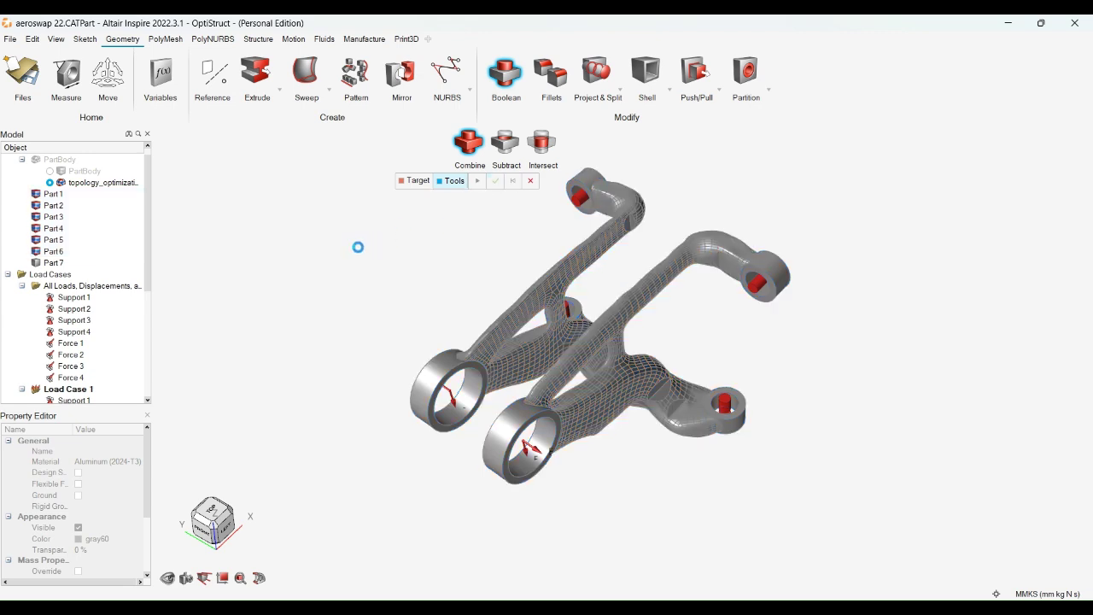
pyautogui.press('Escape')
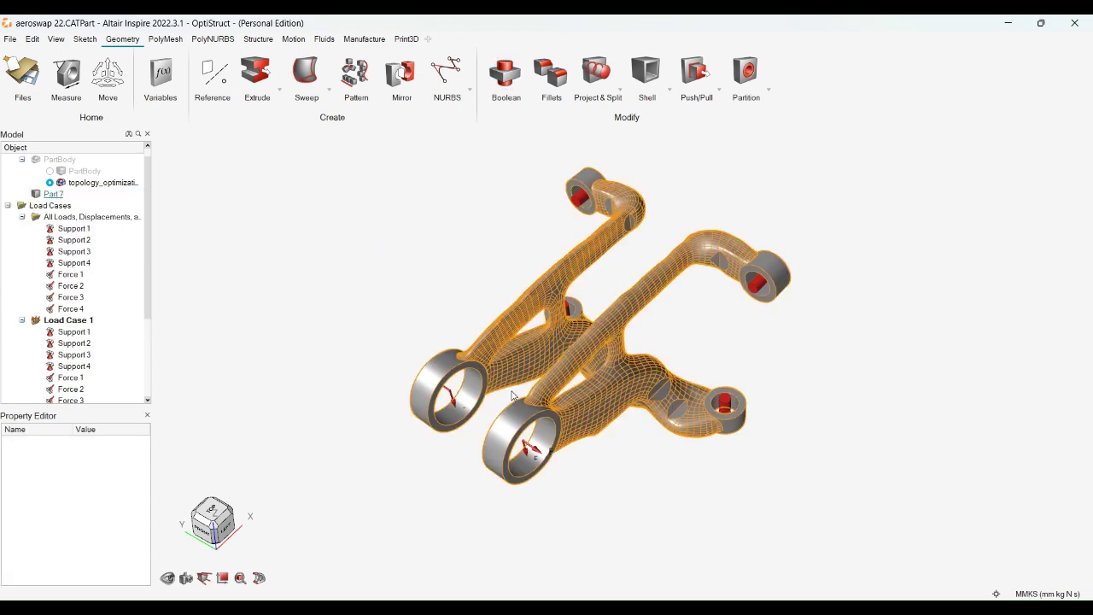
# Calculate the mass of the combined Part 7 in its mass properties.
pyautogui.click(53, 194)
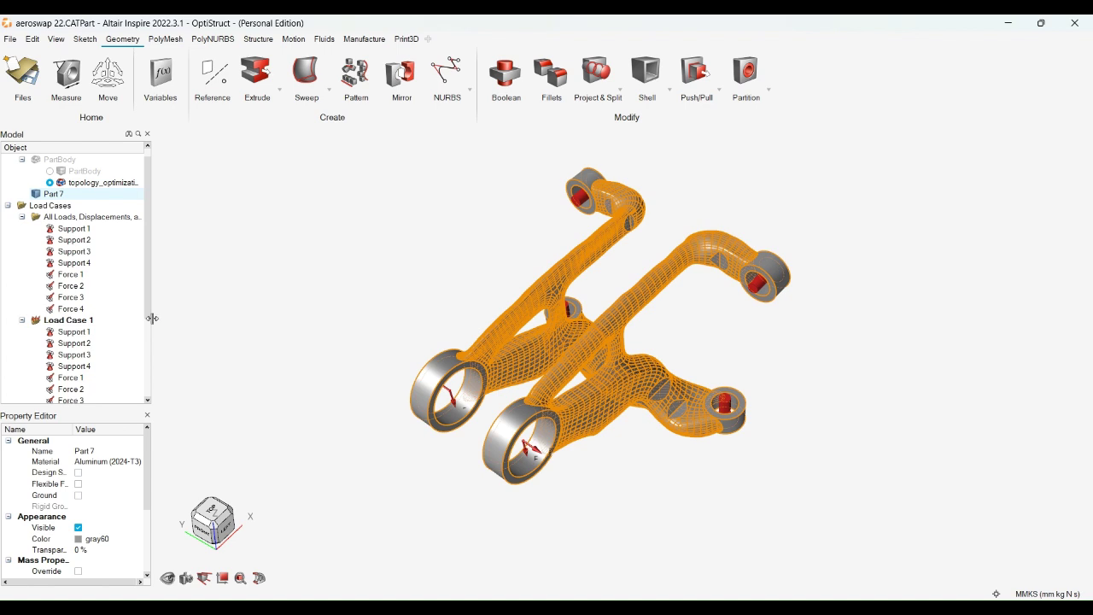
pyautogui.scroll(-2, 83, 510)
pyautogui.click(75, 517)
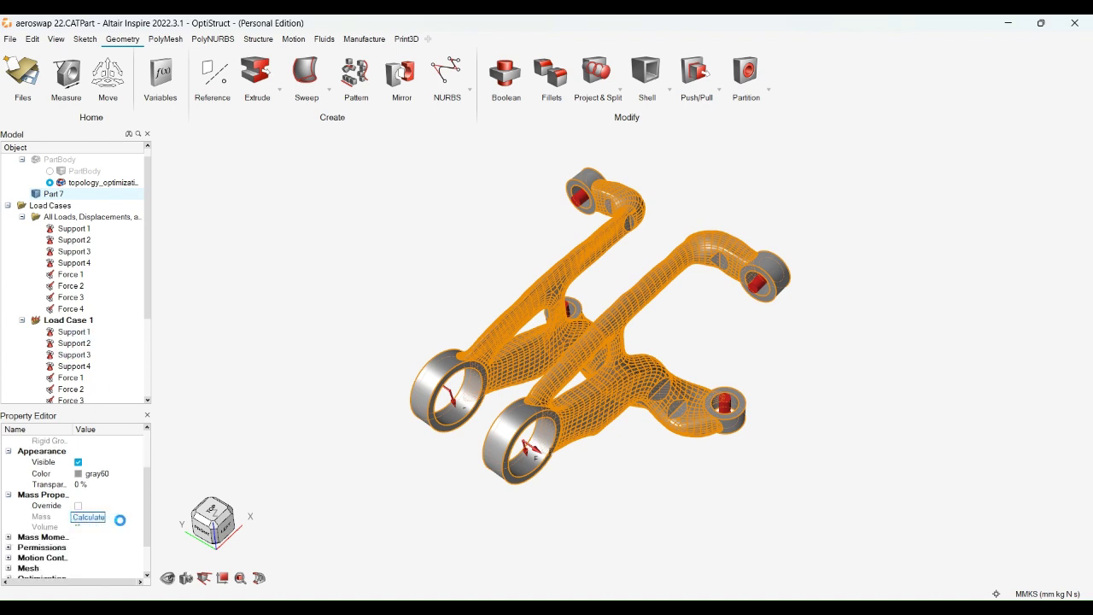